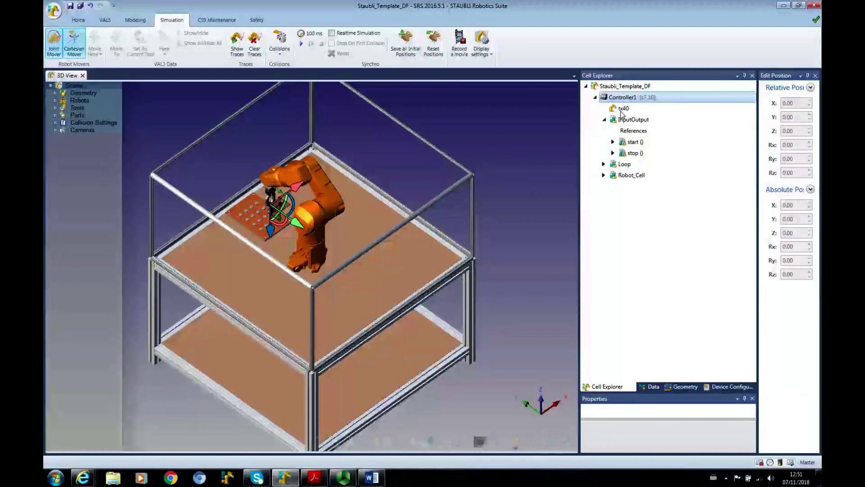
Add a new application called Sensor under Controller1, replacing the default name newProject1.
right_click(624, 100)
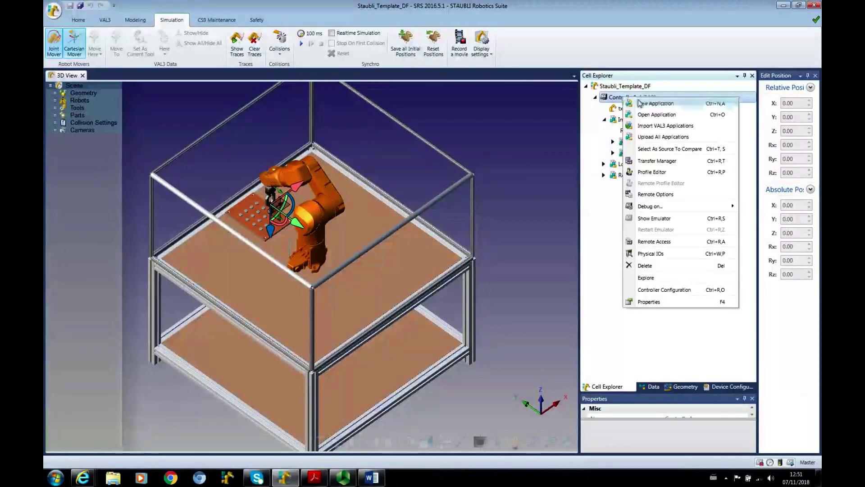
click(638, 104)
drag(446, 212, 395, 210)
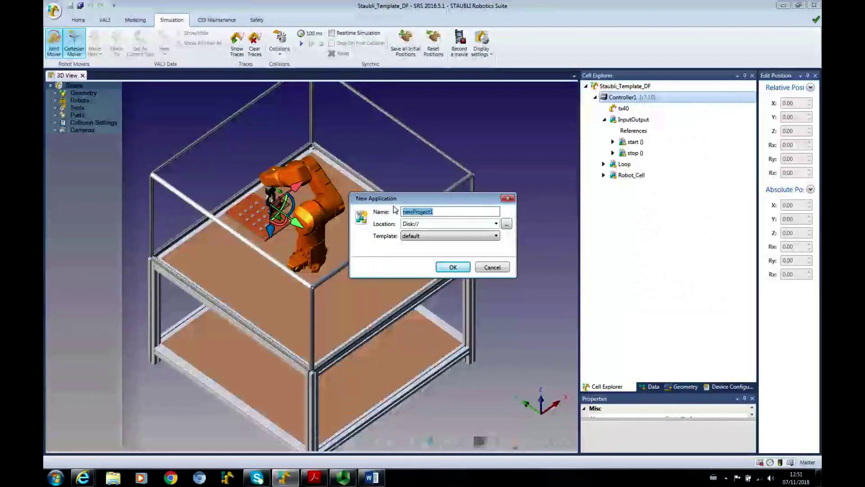
text(Ser)
text(sor)
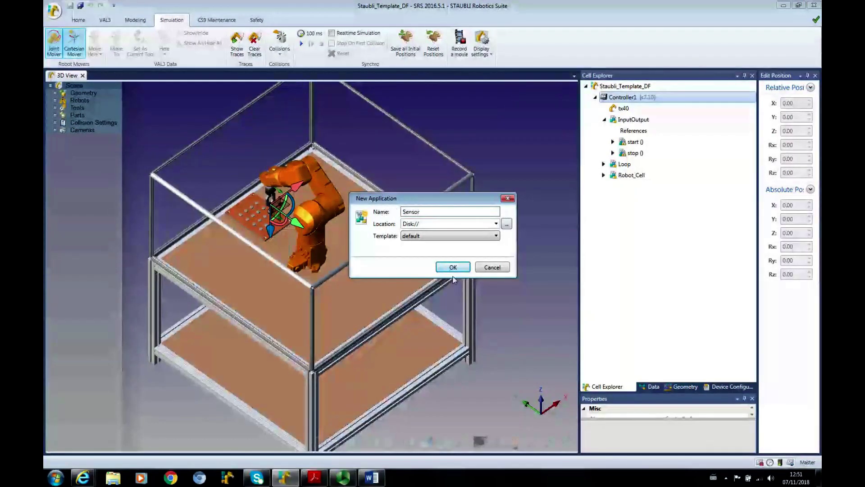
click(453, 267)
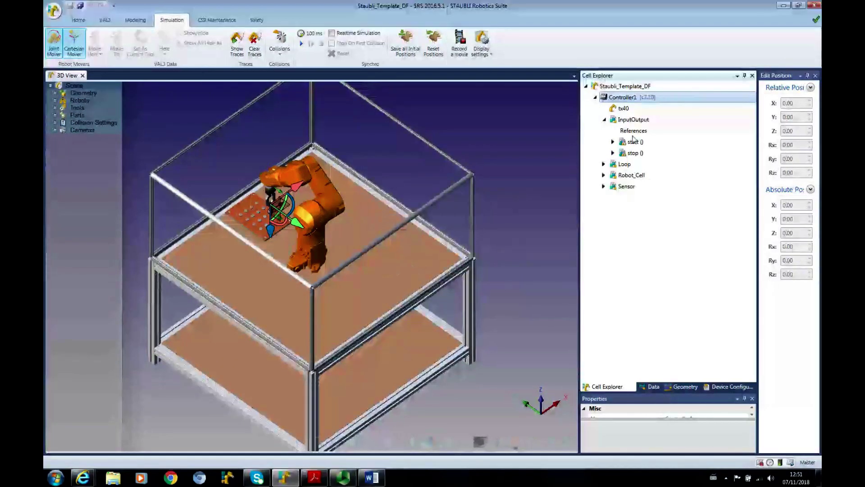
Browse Sensor's contents in the Cell, Data and Geometry views, collapsing InputOutput each time.
click(605, 120)
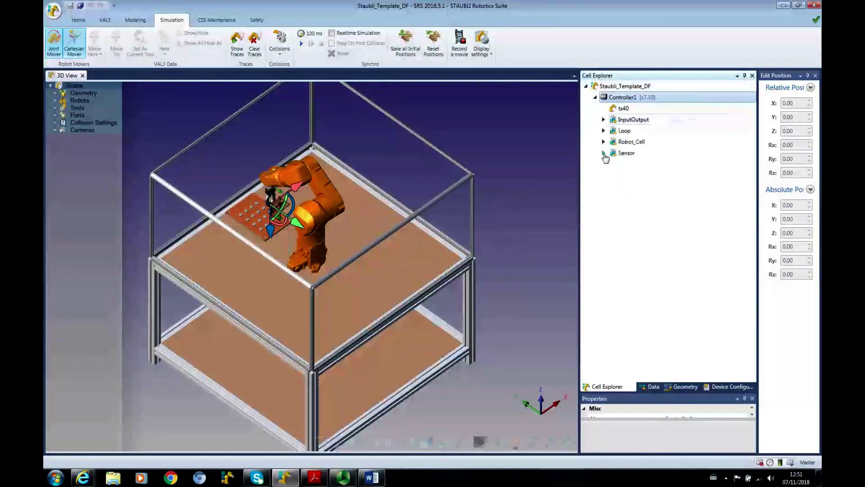
click(605, 153)
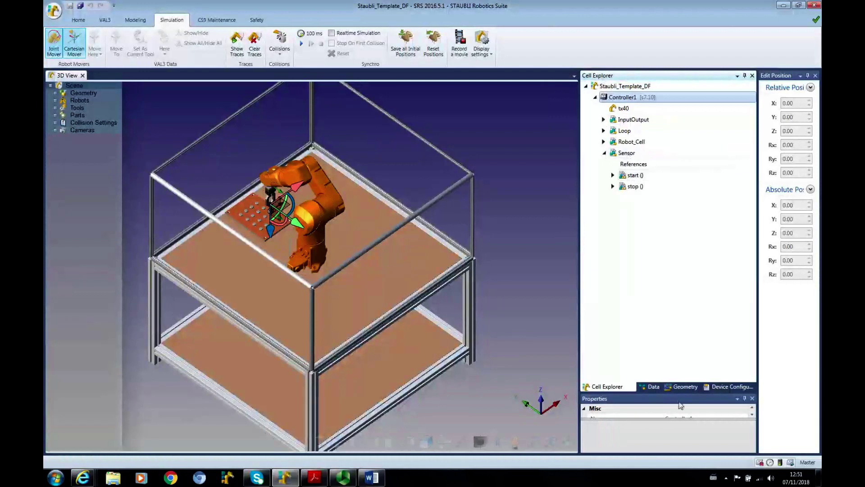
click(653, 387)
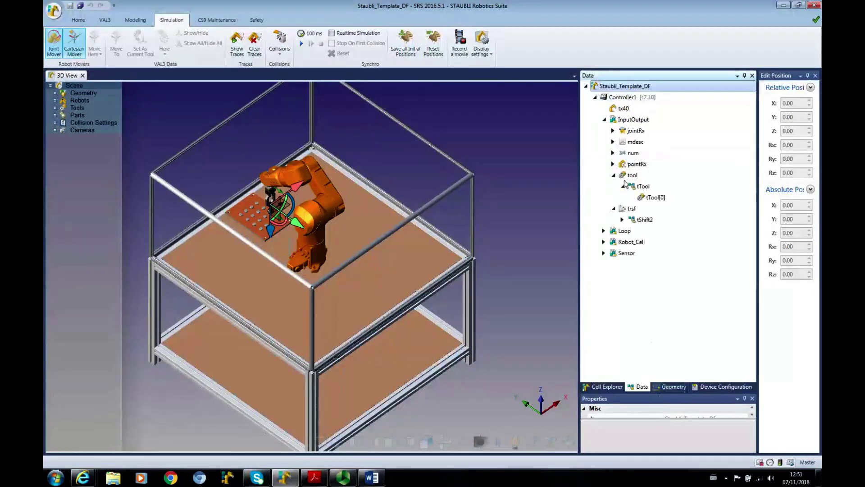
click(605, 120)
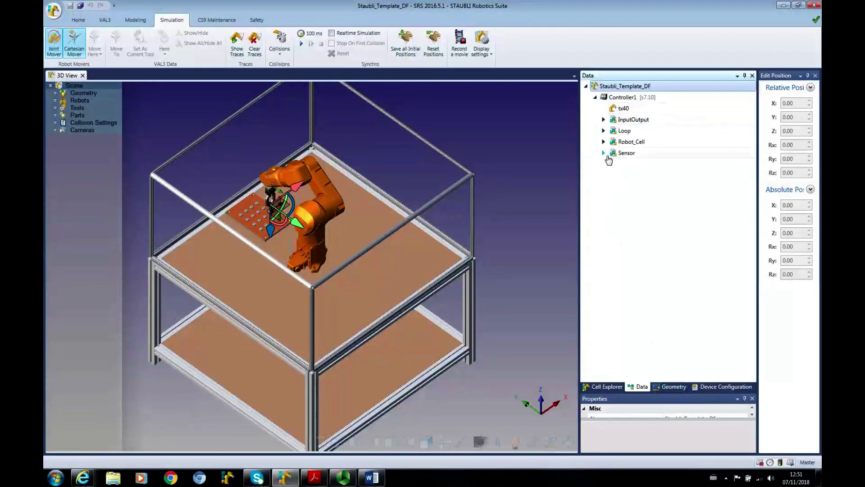
click(605, 153)
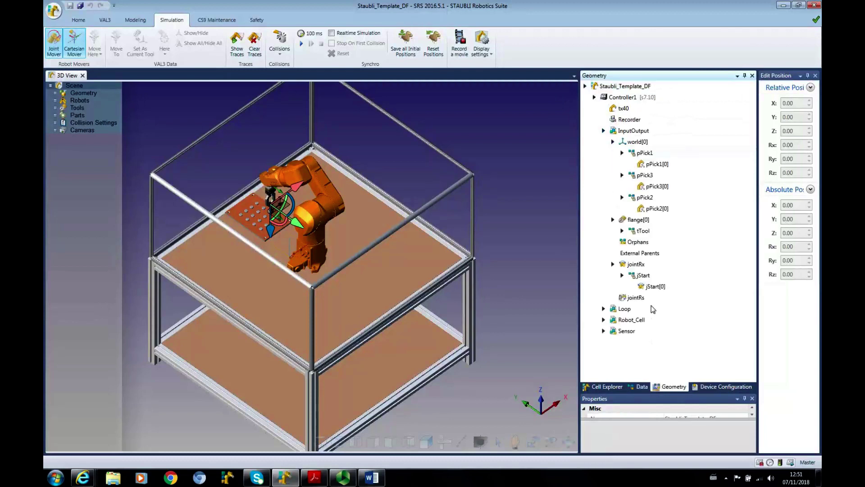
click(673, 386)
click(604, 130)
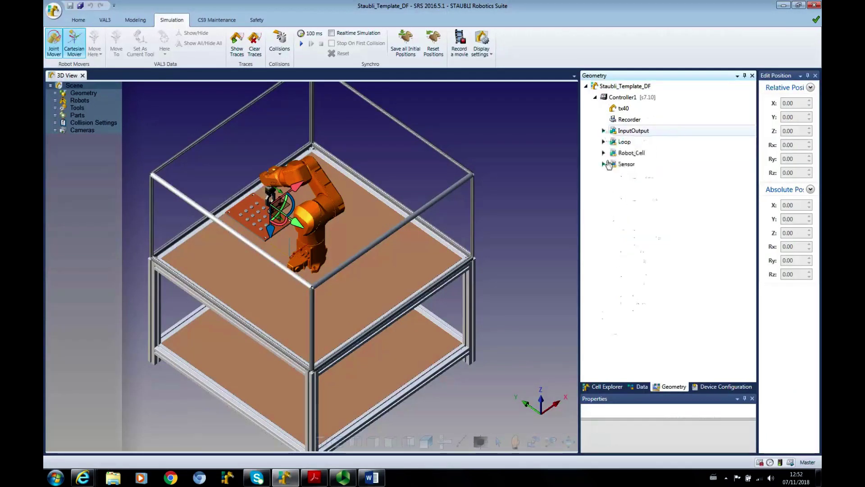
click(605, 165)
click(604, 164)
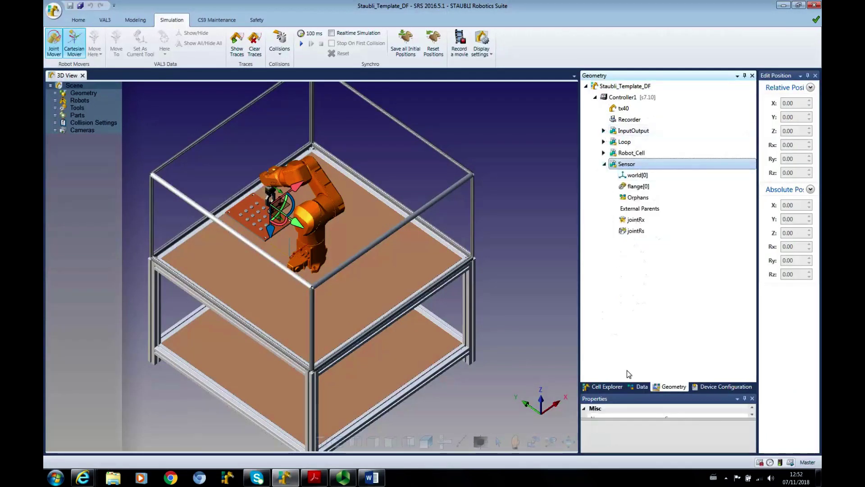
click(606, 387)
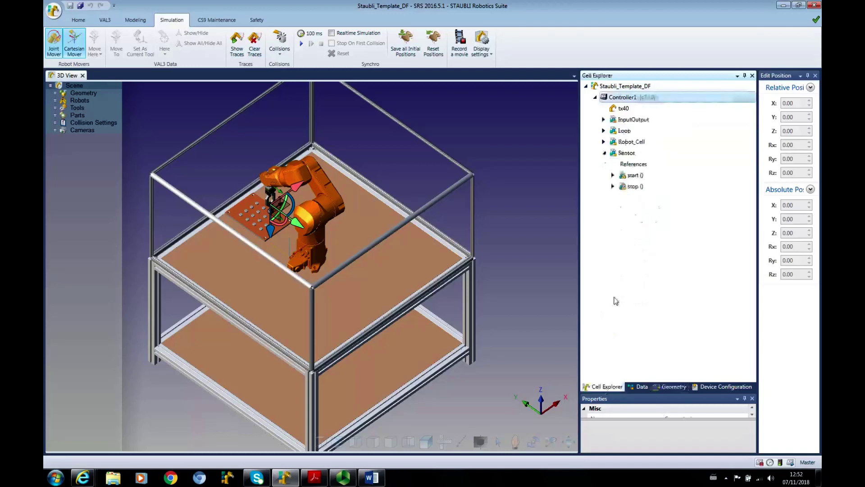
Open Sensor's start() program and paste the prepared VAL3 code over its begin/end lines.
double_click(629, 177)
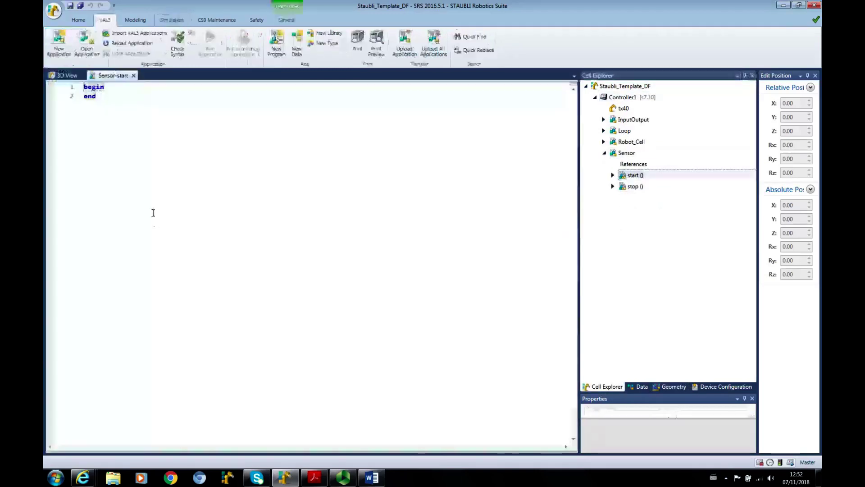
drag(110, 96, 81, 88)
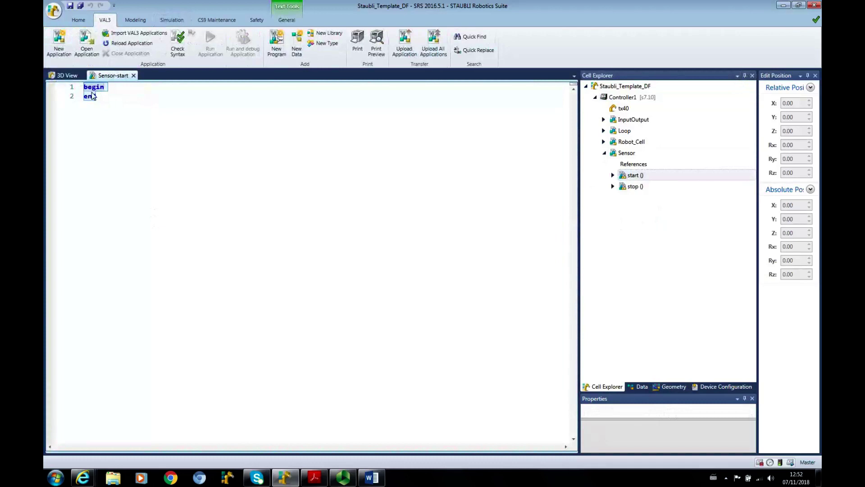
right_click(91, 92)
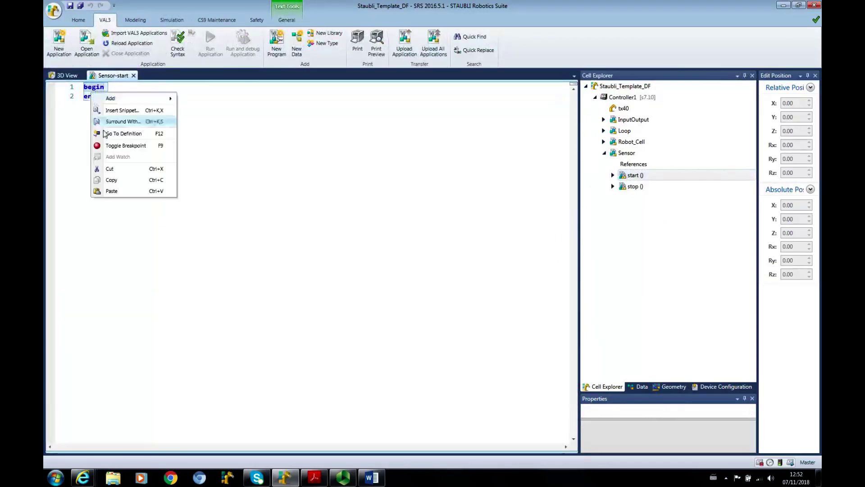
click(113, 191)
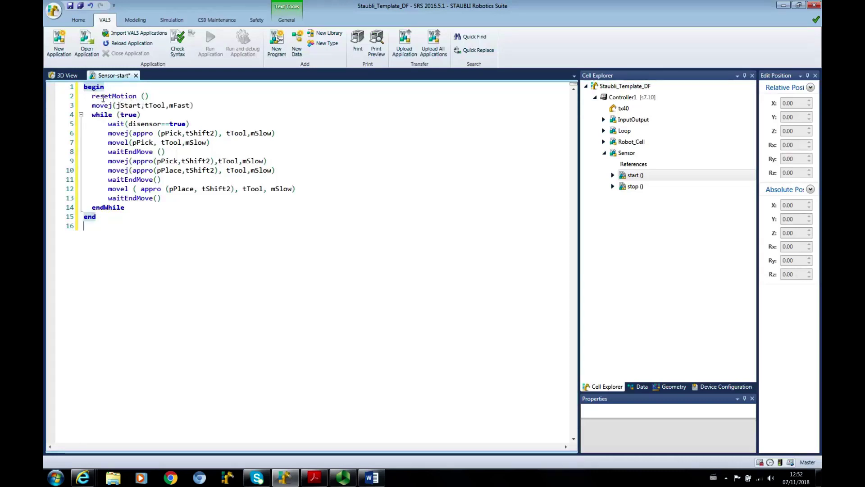
Review the pasted code: jStart, tTool, mFast, the while loop, the disensor wait, pPick and pPlace.
click(128, 105)
click(158, 107)
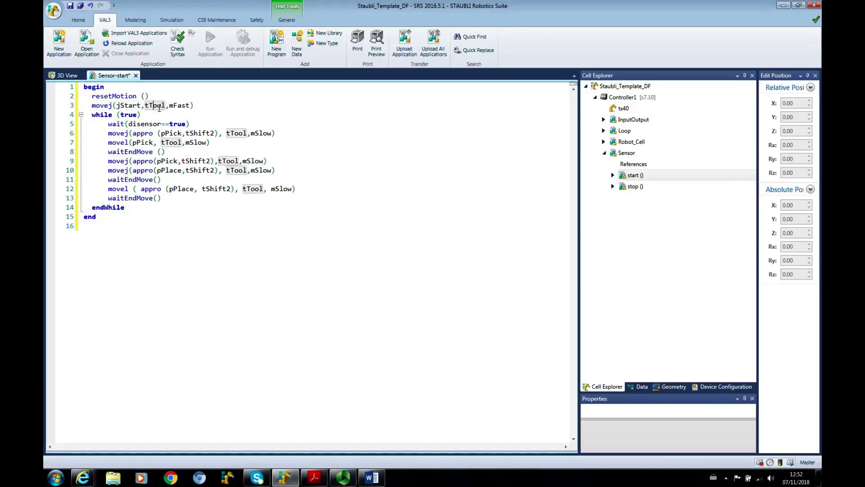
click(185, 106)
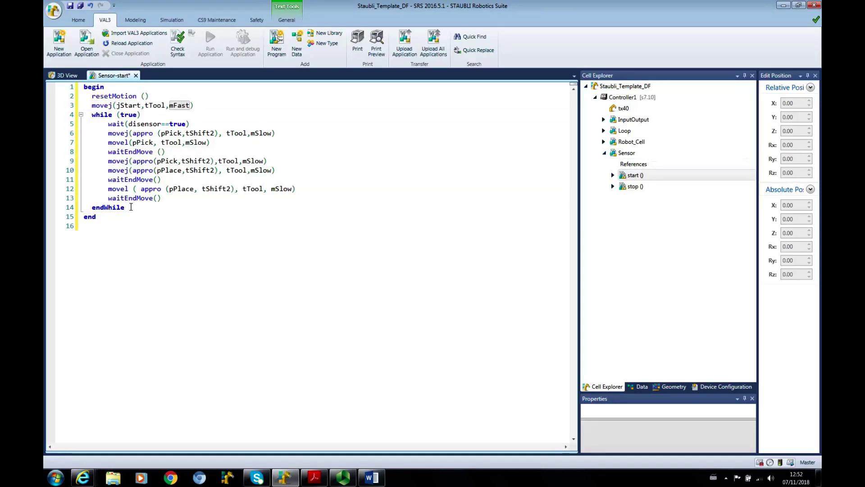
double_click(109, 119)
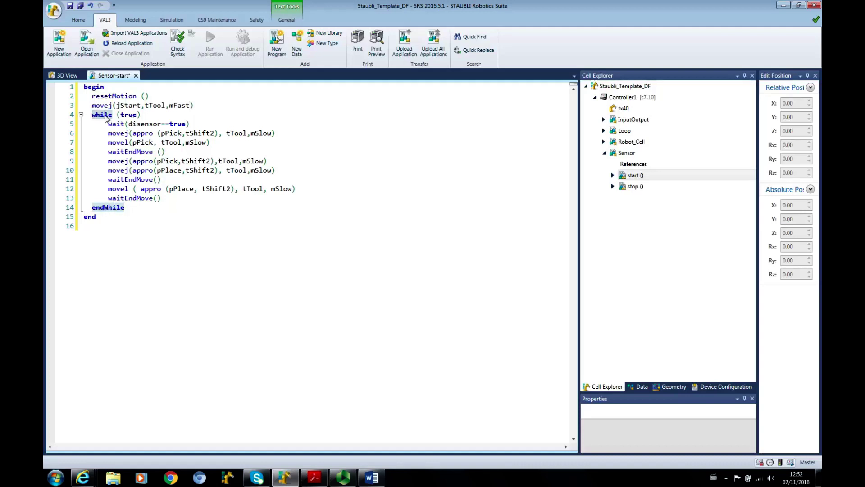
click(128, 114)
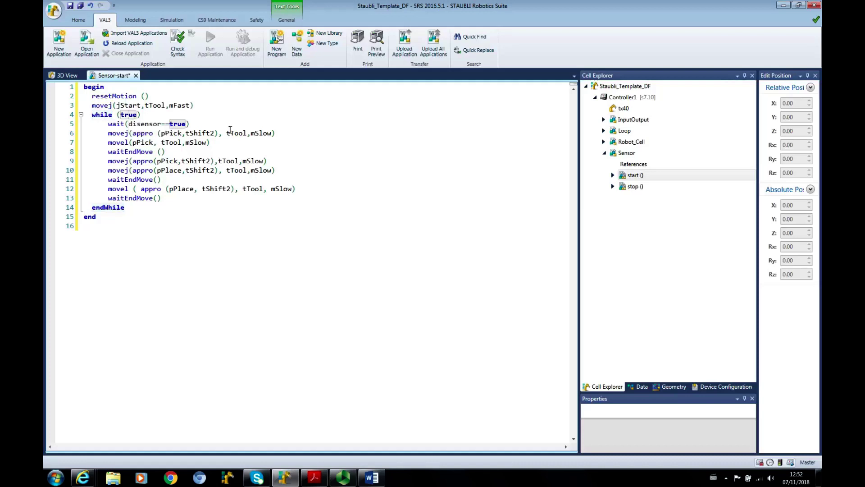
click(228, 128)
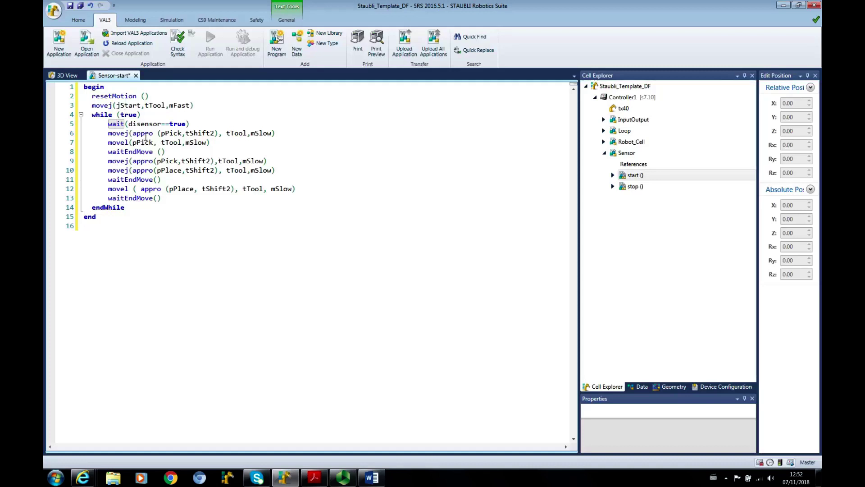
click(176, 135)
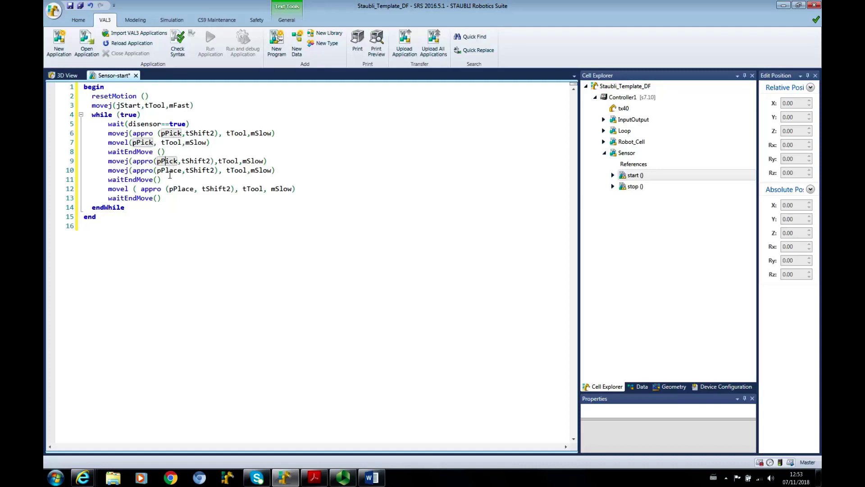
click(170, 171)
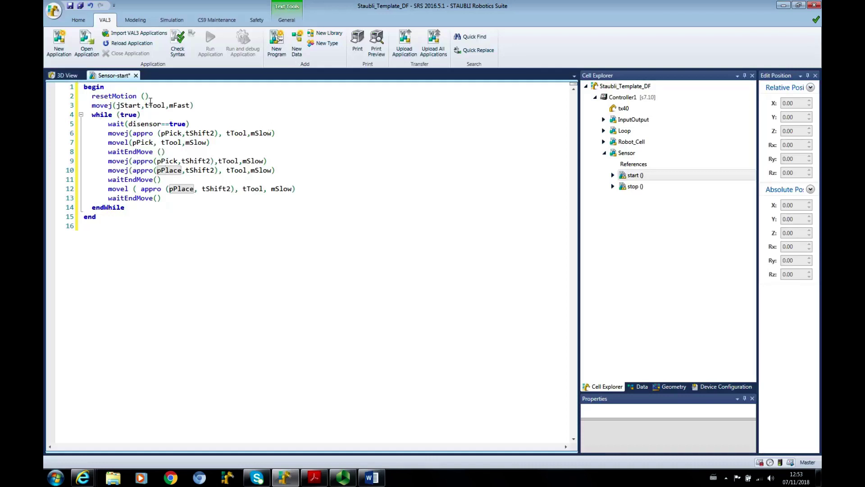
Declare jStart as joint data and tTool as tool data in the Sensor application.
right_click(128, 107)
mouse_move(157, 110)
click(226, 112)
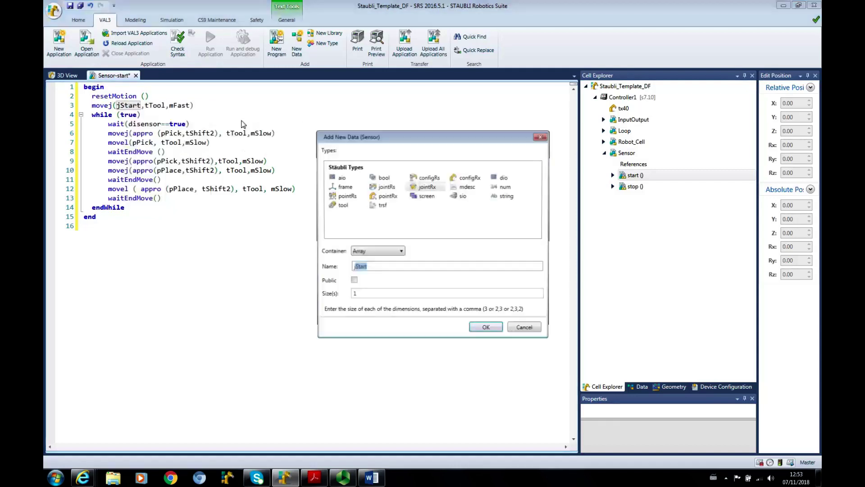
click(487, 329)
click(161, 110)
right_click(158, 108)
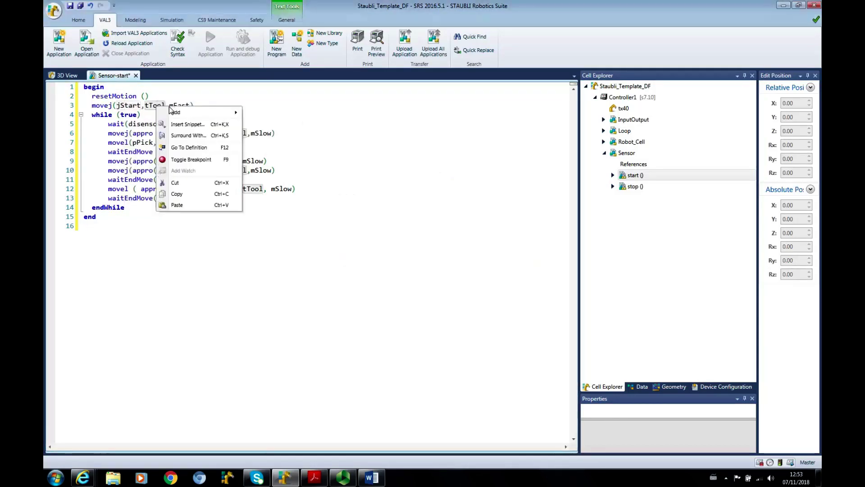
mouse_move(203, 112)
click(263, 114)
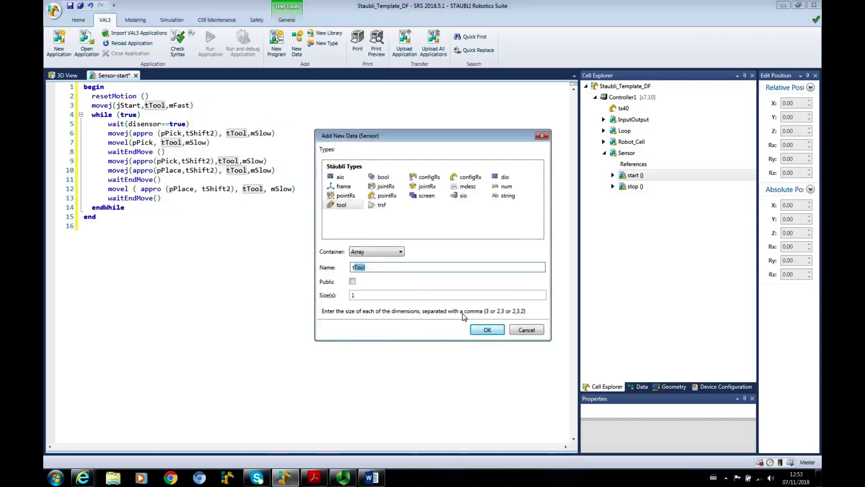
click(491, 330)
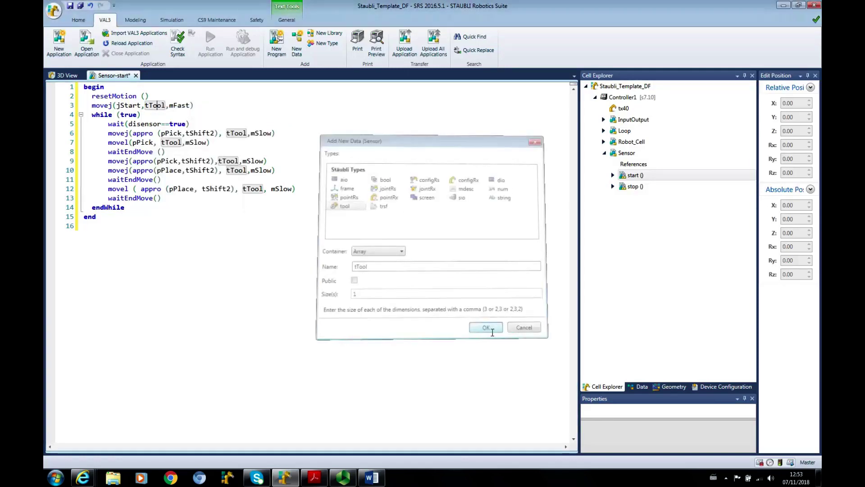
Show tTool[0] under Sensor's tool data in the Data view.
click(642, 386)
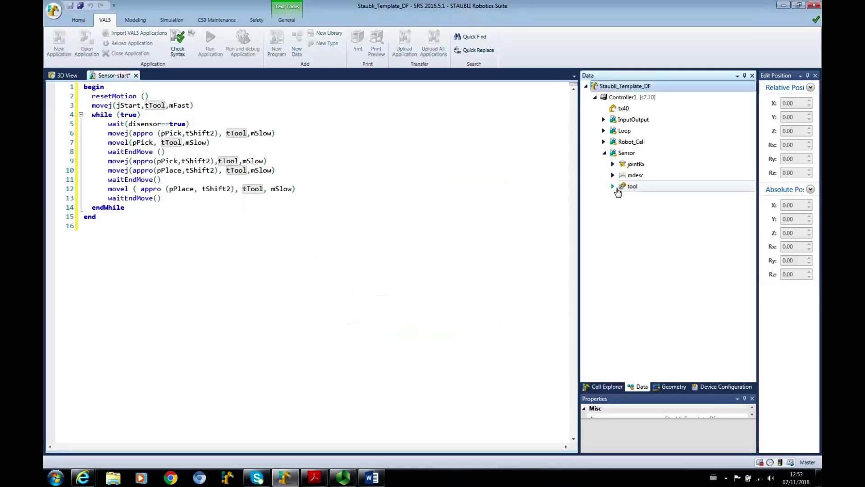
click(613, 186)
click(623, 198)
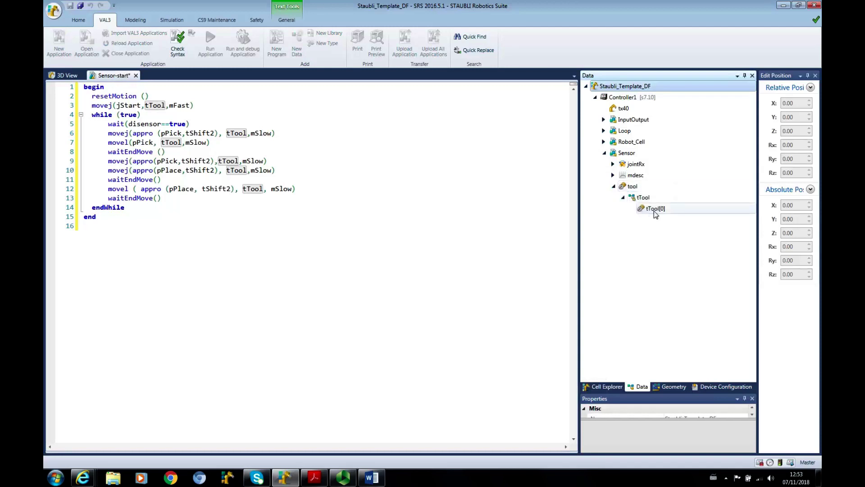
Copy the handler tool's data from the 3D scene.
click(654, 208)
click(66, 76)
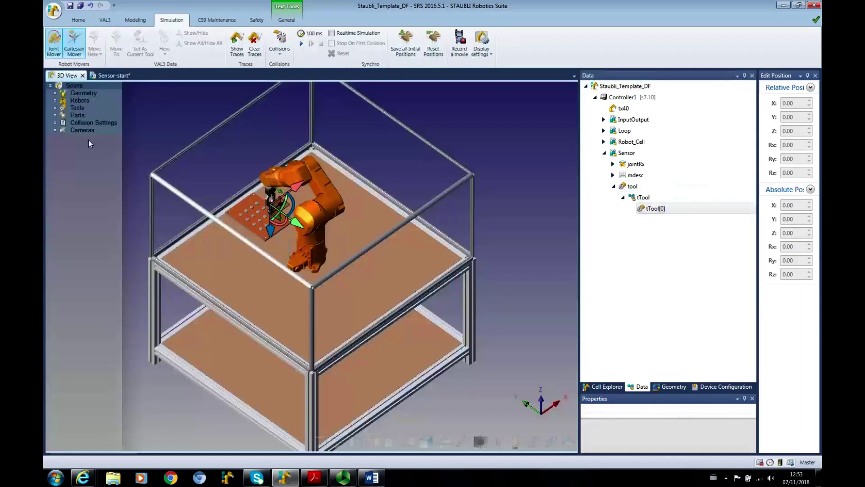
click(55, 108)
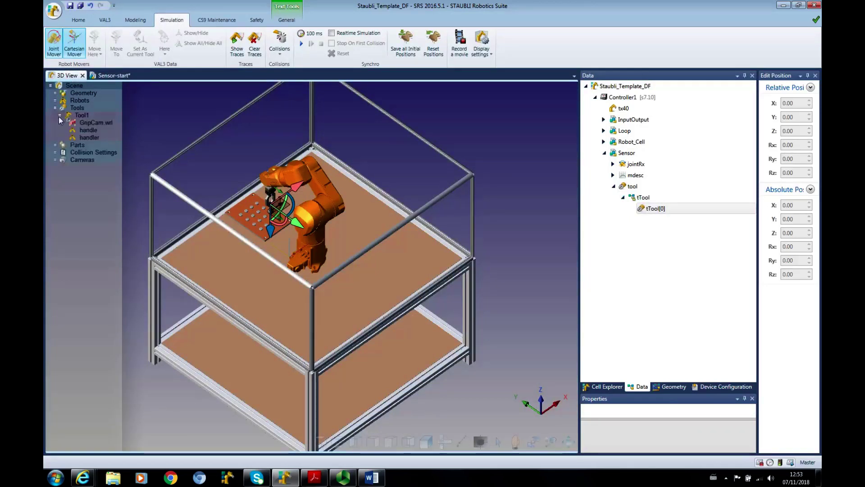
click(88, 137)
right_click(87, 137)
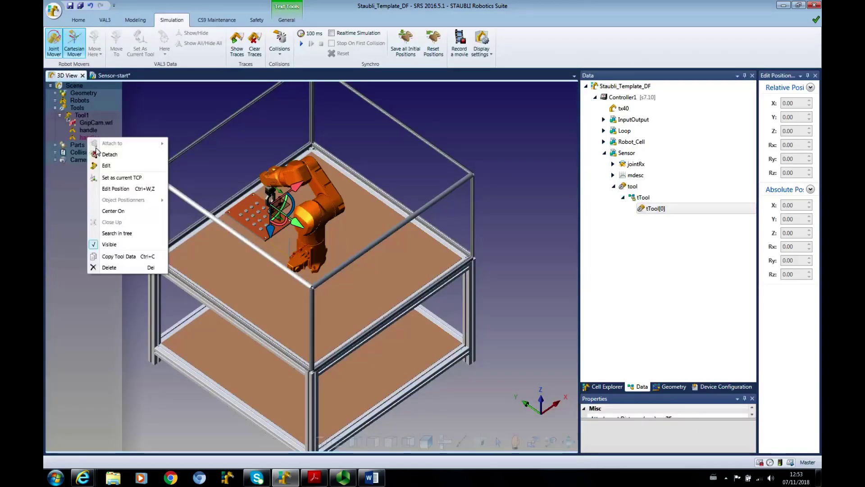
click(110, 246)
Paste the handler offsets into tTool[0] and set OTime and CTime to 0.1.
click(665, 209)
double_click(665, 210)
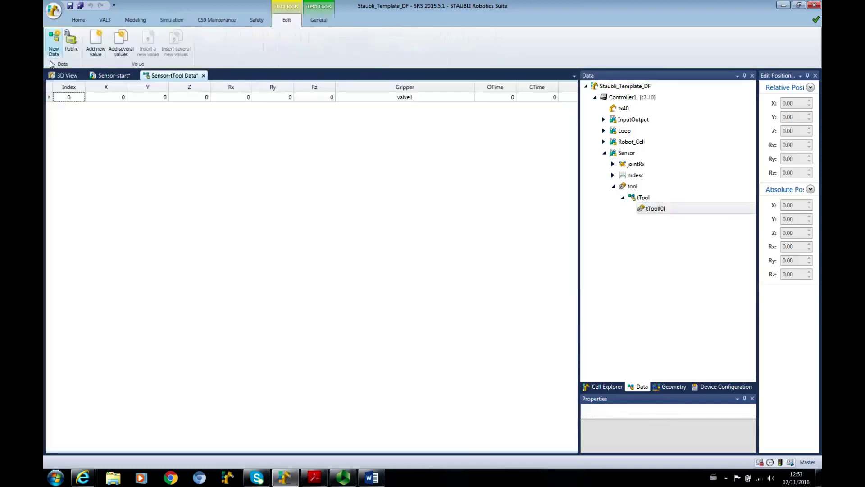
click(51, 97)
right_click(51, 98)
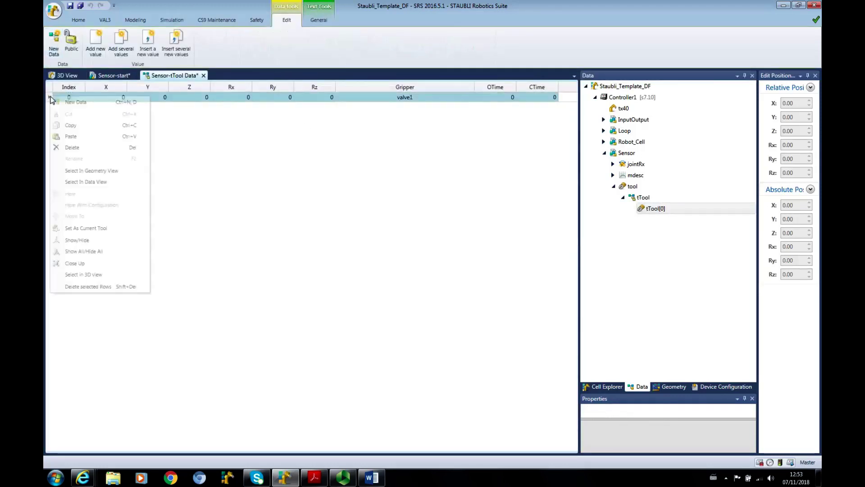
click(71, 136)
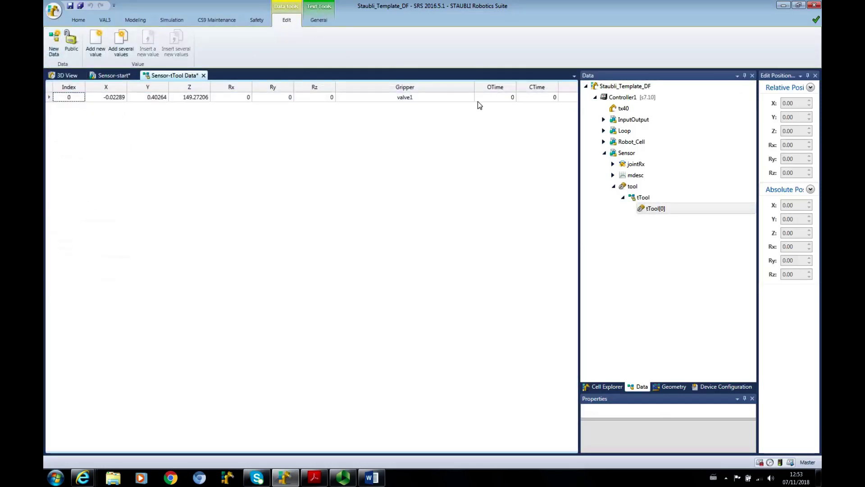
click(496, 96)
click(496, 96)
text(.1)
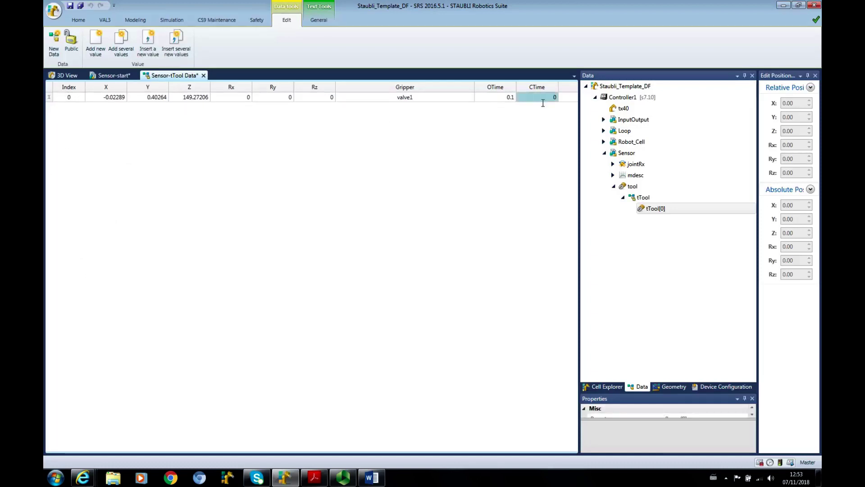
click(542, 103)
key(Return)
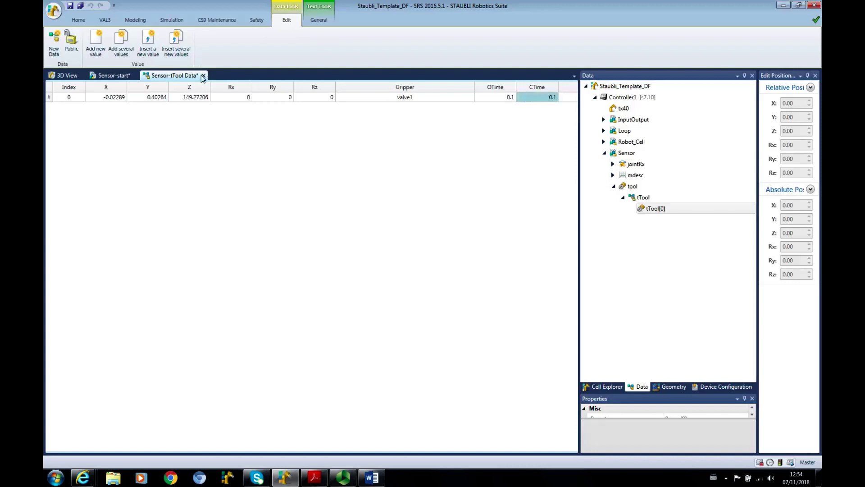
Close the tTool table and declare mFast as motion descriptor data in Sensor.
click(204, 76)
click(122, 75)
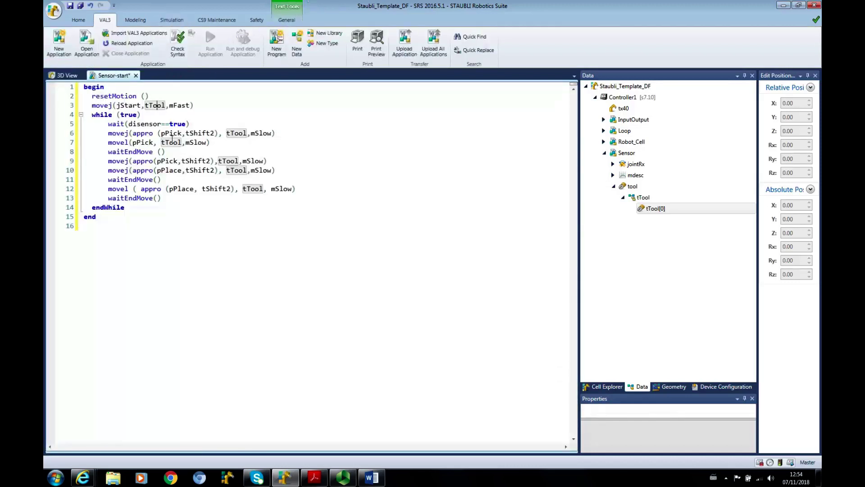
click(180, 104)
right_click(180, 105)
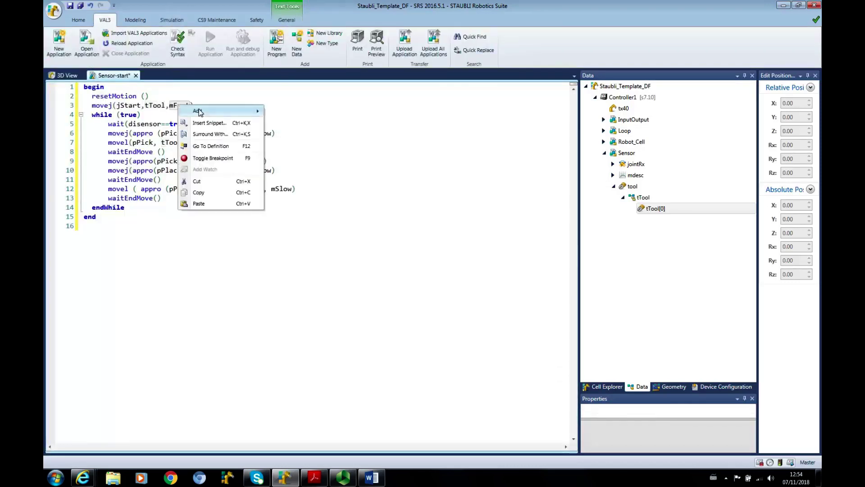
mouse_move(200, 113)
click(288, 112)
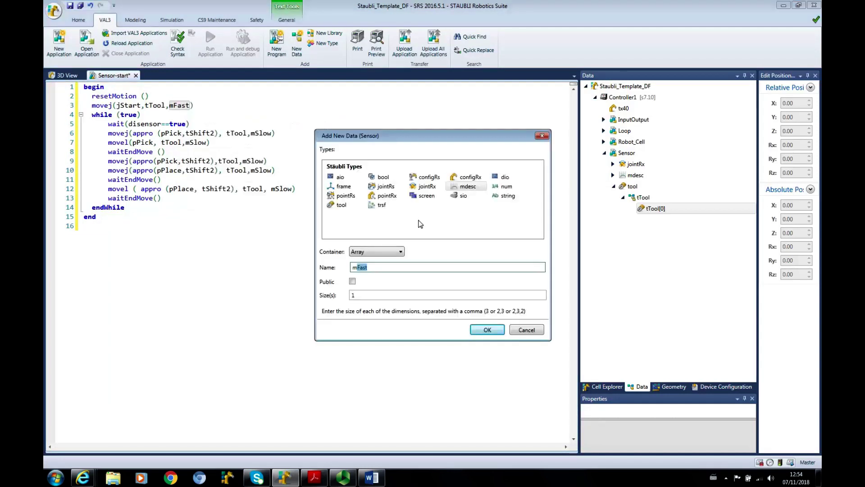
click(478, 329)
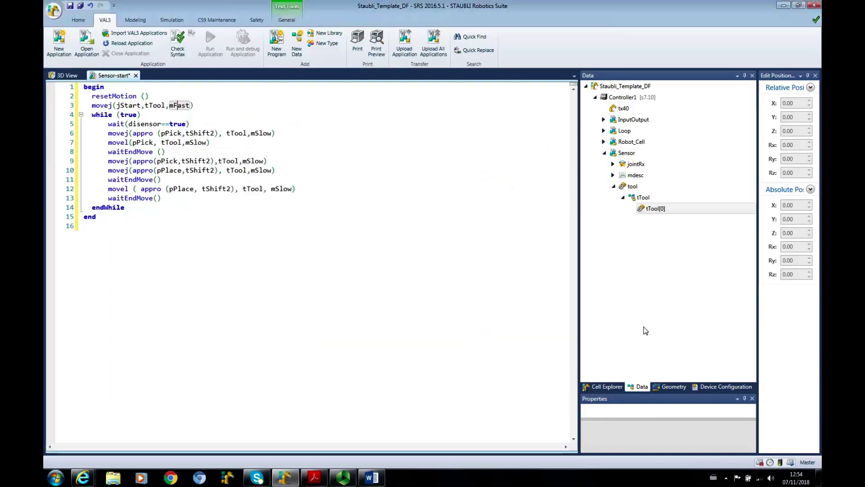
click(648, 208)
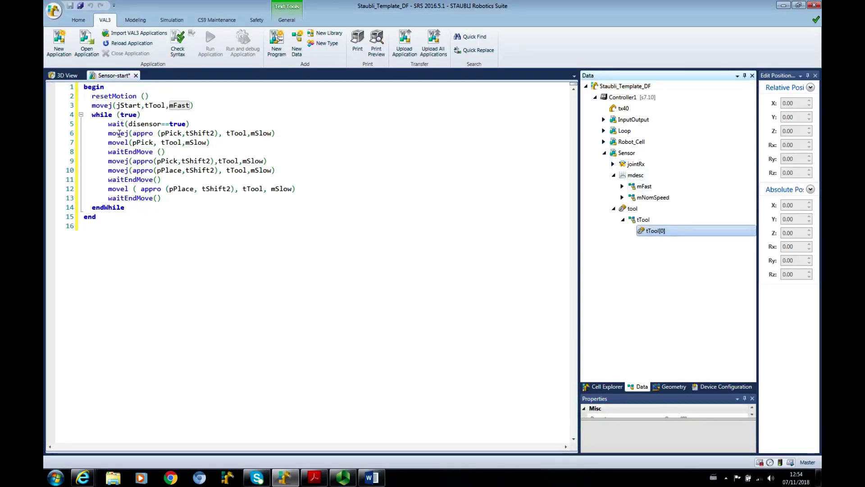
Declare pPick as pointRx data in Sensor.
click(177, 137)
right_click(174, 134)
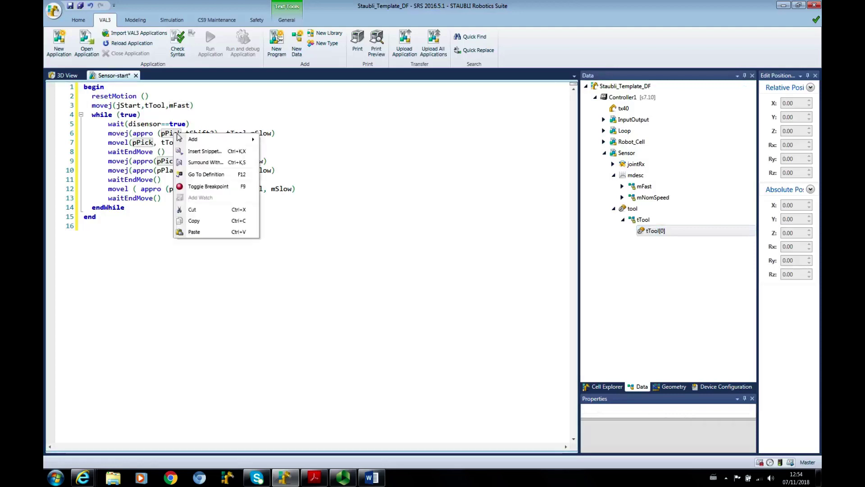
mouse_move(199, 139)
click(280, 141)
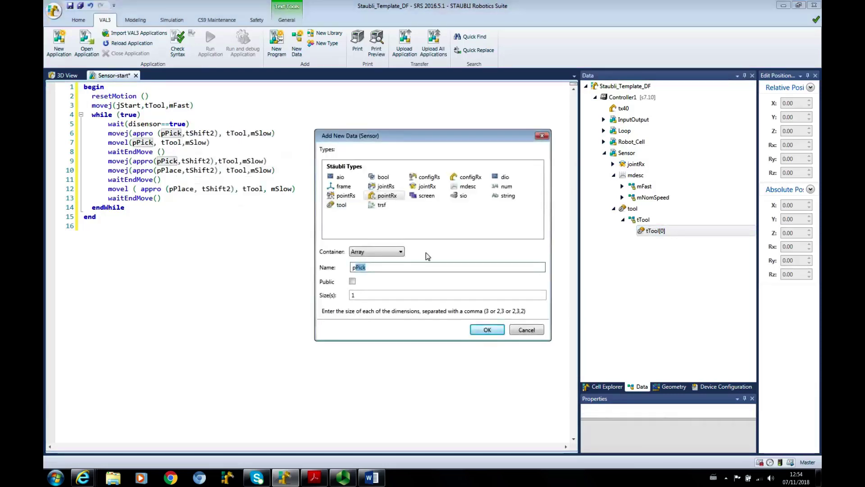
click(486, 330)
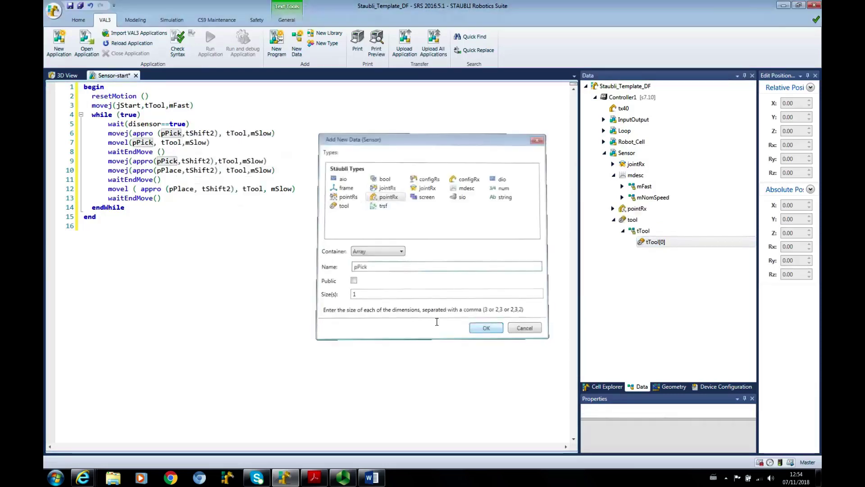
Declare tShift2 as tool data and begin editing its Z value to -50.
right_click(196, 135)
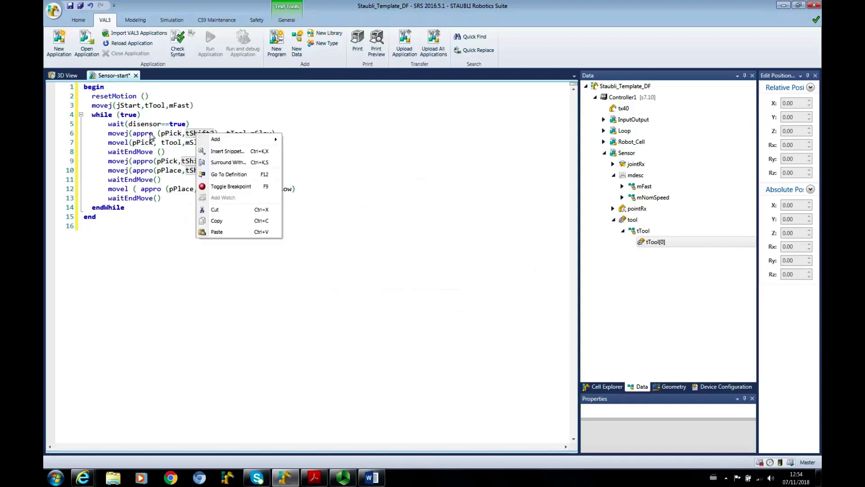
mouse_move(271, 140)
click(299, 142)
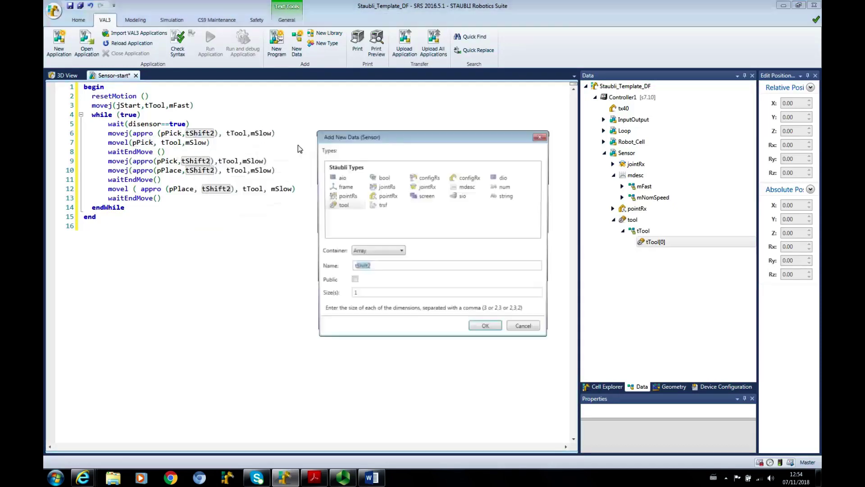
click(483, 328)
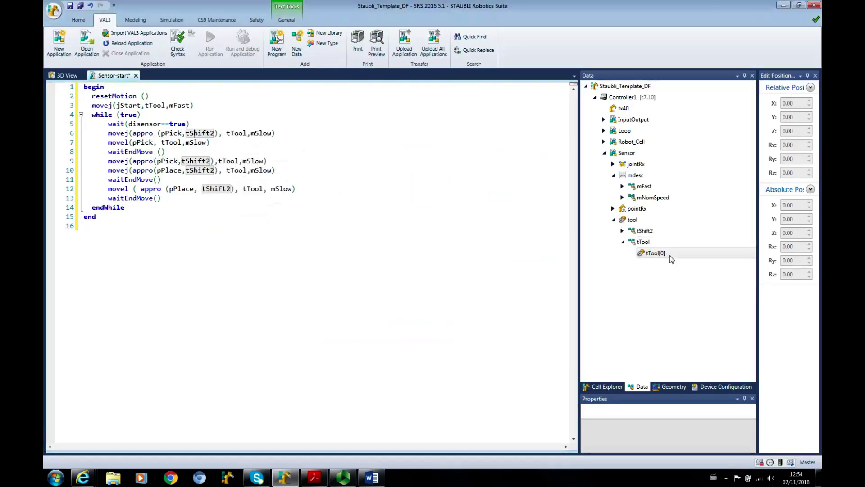
click(622, 230)
double_click(656, 241)
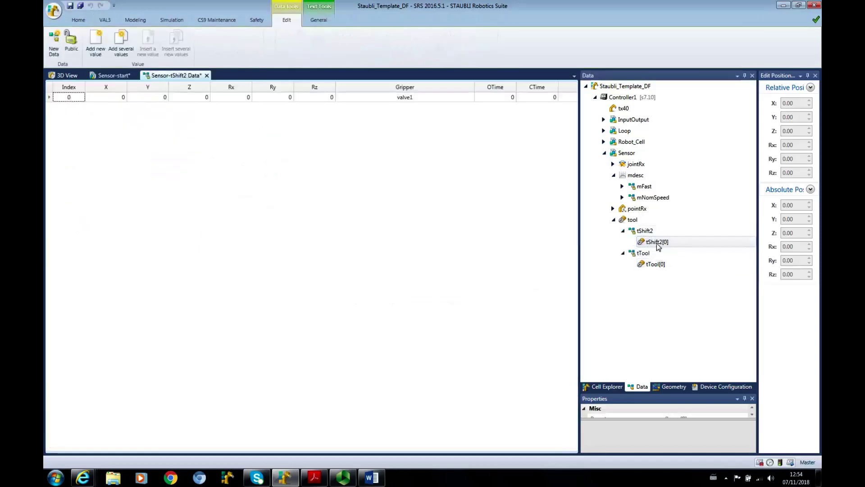
click(201, 96)
click(203, 99)
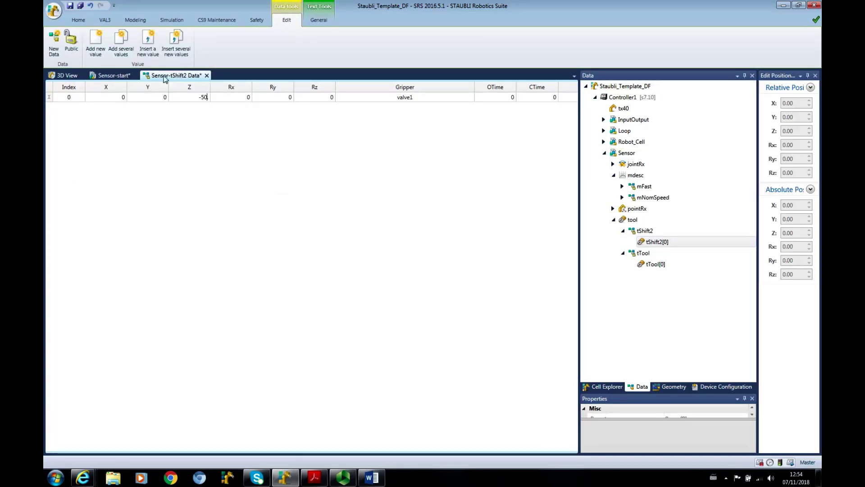
Close the tShift2 table and declare mSlow as a motion descriptor in Sensor.
click(206, 76)
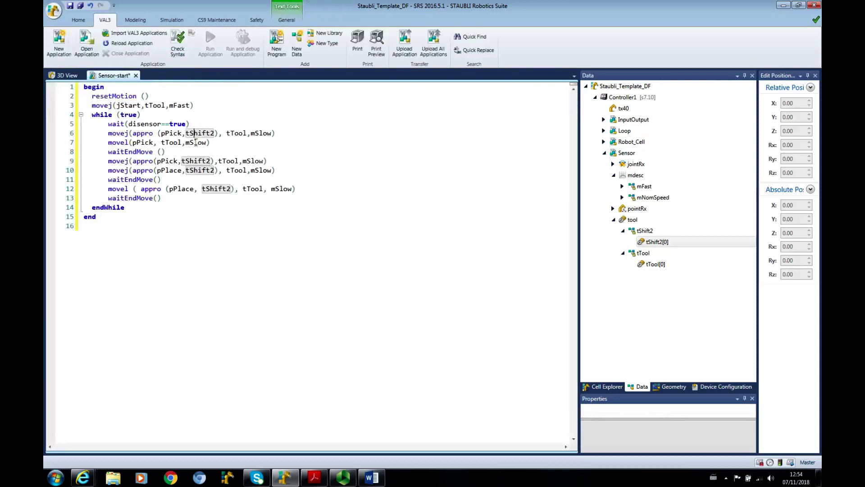
right_click(260, 134)
mouse_move(315, 136)
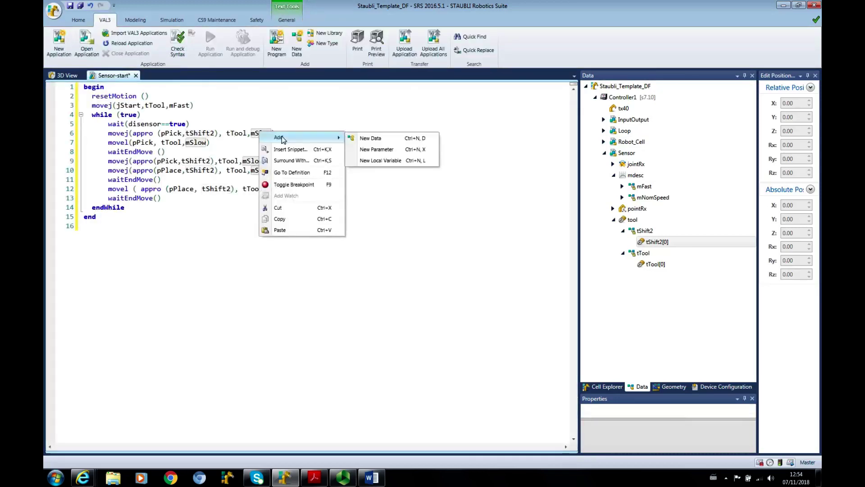
click(371, 138)
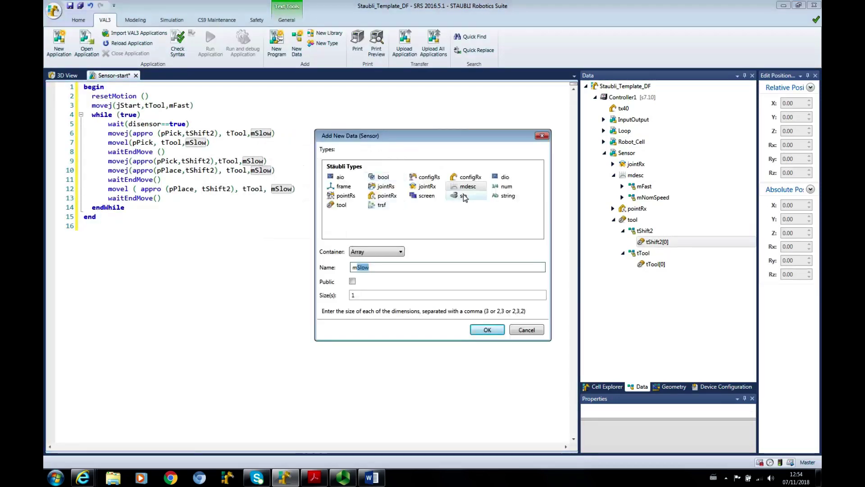
click(487, 329)
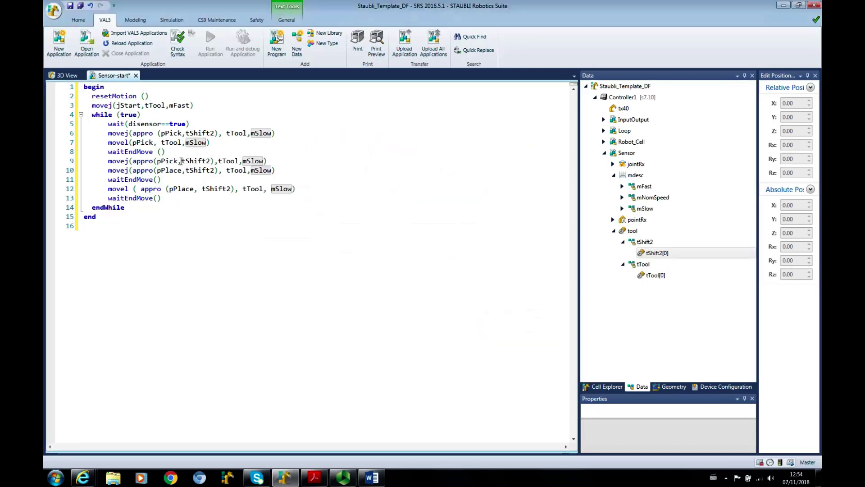
Declare pPlace, then check syntax, which reports 5 errors including disensor and tShift2.
click(169, 171)
right_click(175, 177)
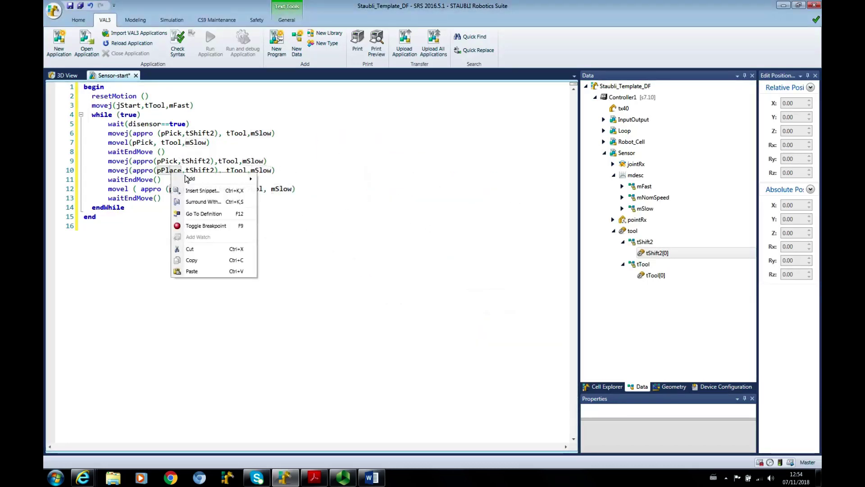
mouse_move(218, 176)
click(276, 181)
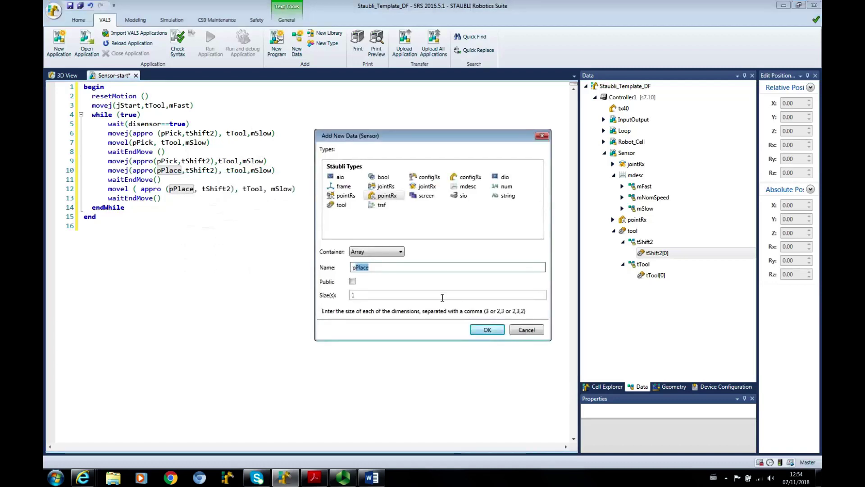
click(487, 330)
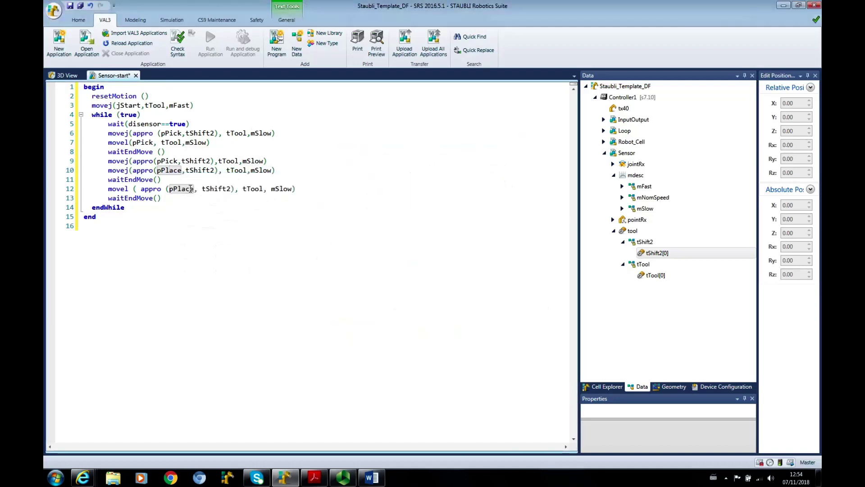
click(178, 41)
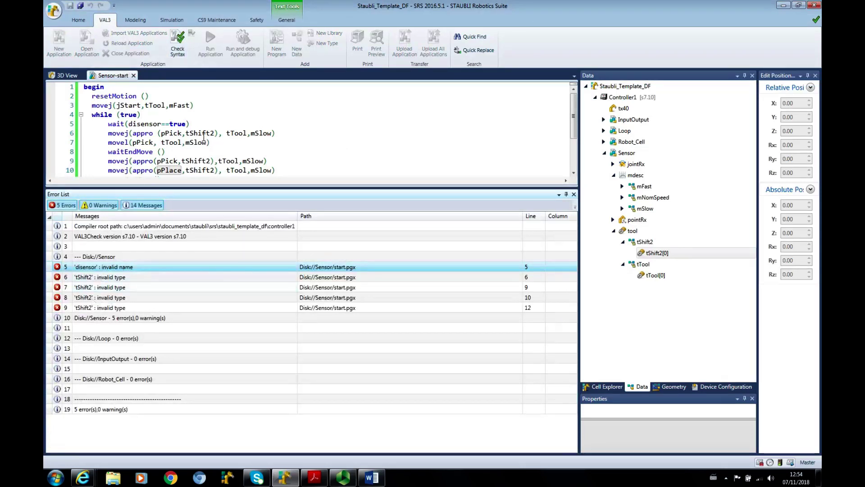
Delete the tool-type tShift2 from Sensor's data tree.
mouse_move(203, 137)
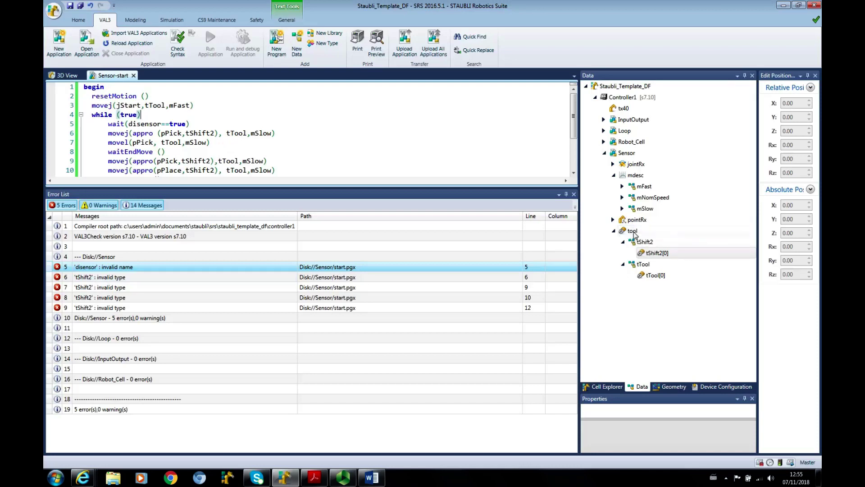
click(643, 243)
right_click(644, 244)
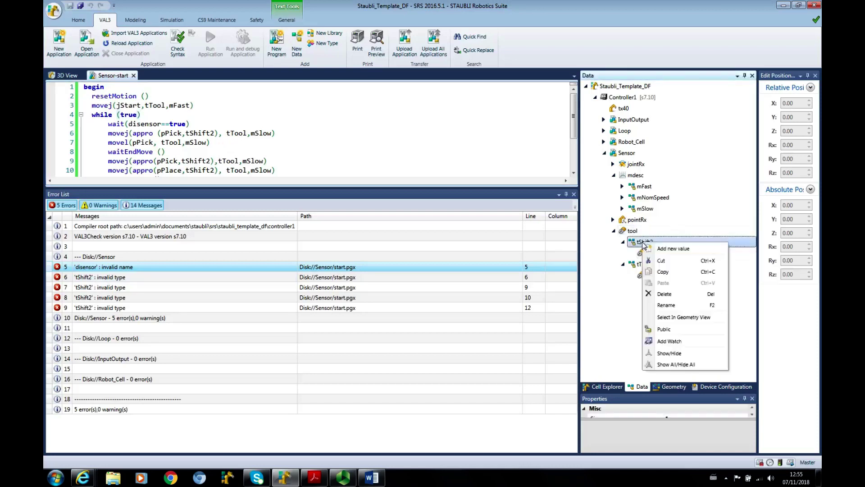
click(665, 294)
click(441, 267)
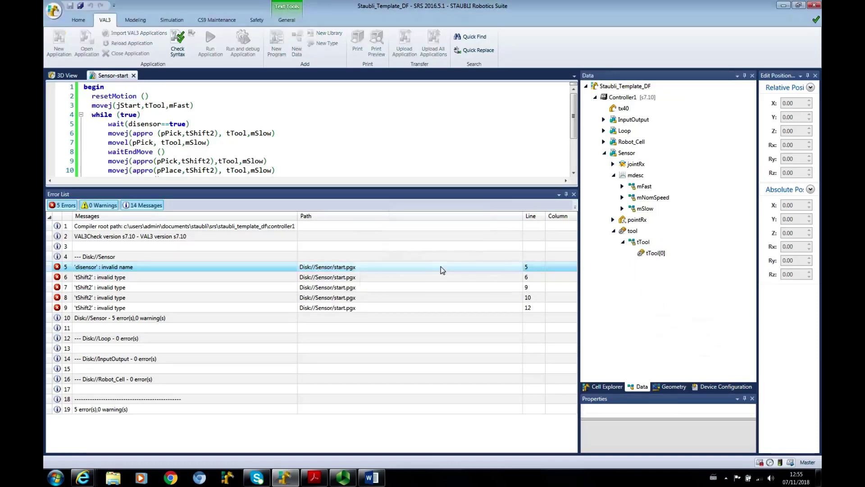
Re-declare tShift2 from the code as new data of type trsf.
click(208, 133)
right_click(207, 134)
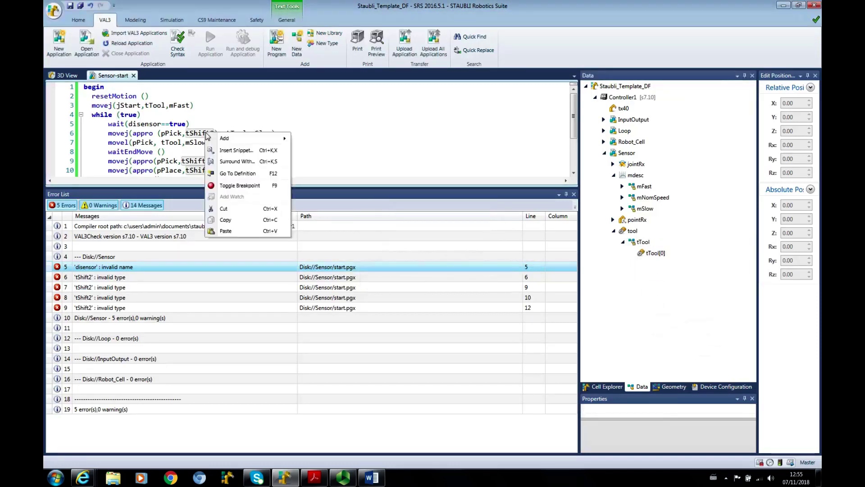
mouse_move(225, 140)
click(315, 139)
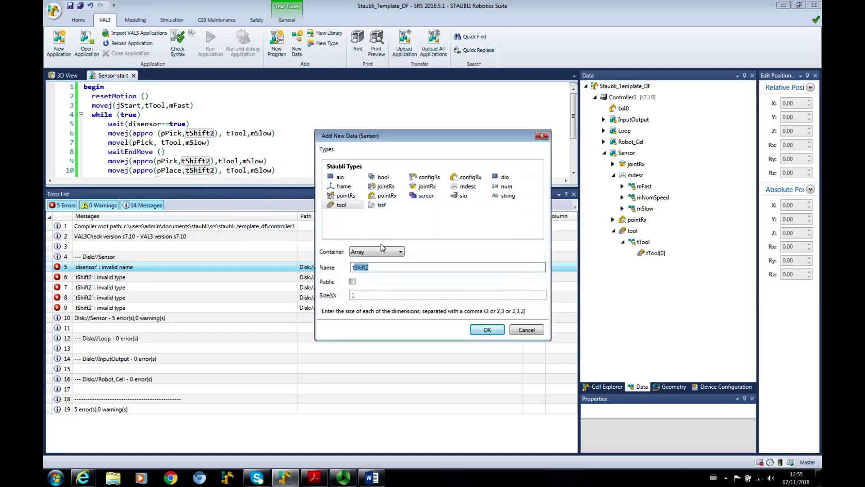
click(379, 205)
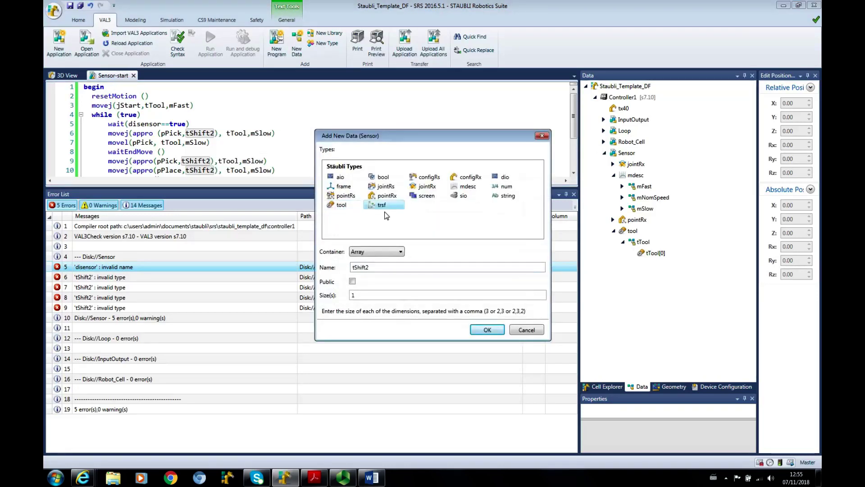
Create the trsf tShift2 and set its tShift2[0] Z value to -50.
click(488, 329)
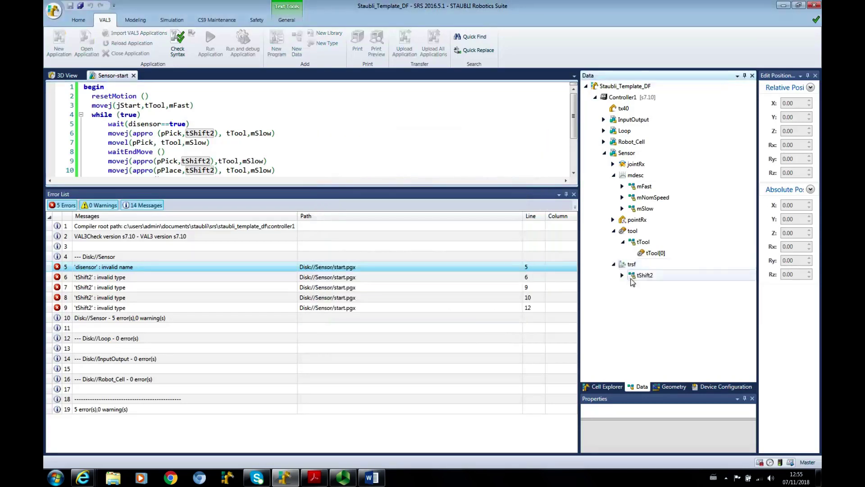
click(621, 275)
double_click(659, 287)
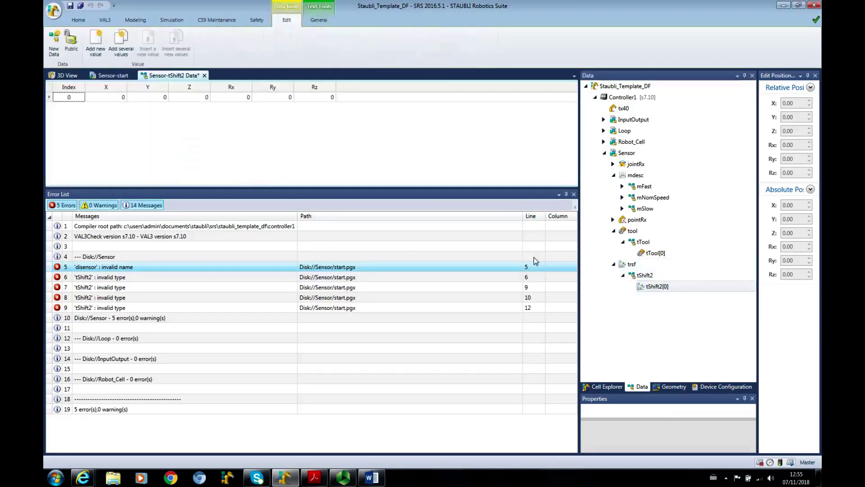
click(205, 97)
text(-0.)
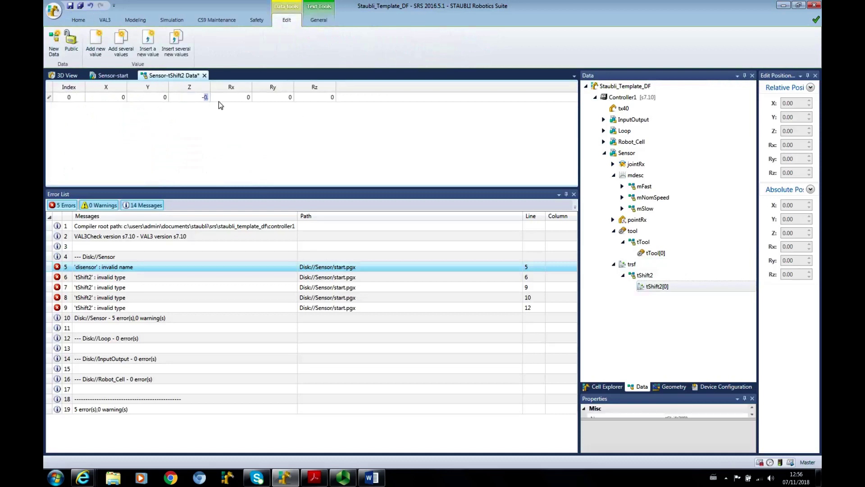
text(0)
key(Return)
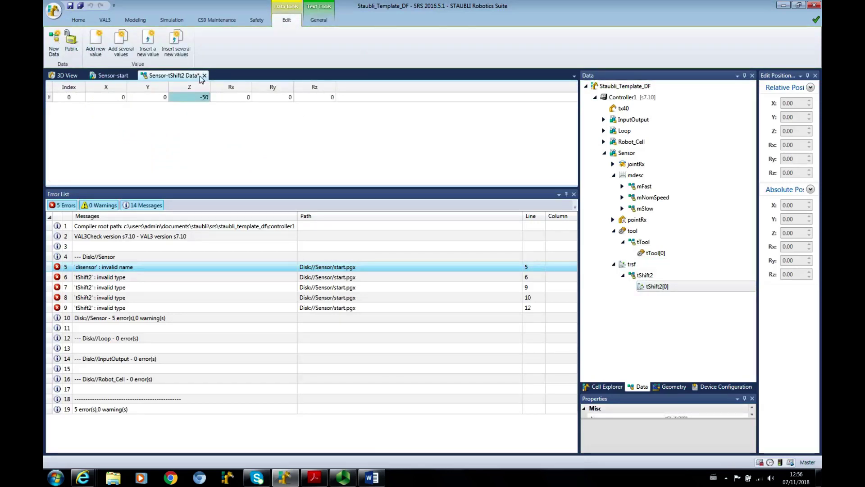
Close the data table, recheck syntax, and jump to the remaining disensor error.
click(204, 76)
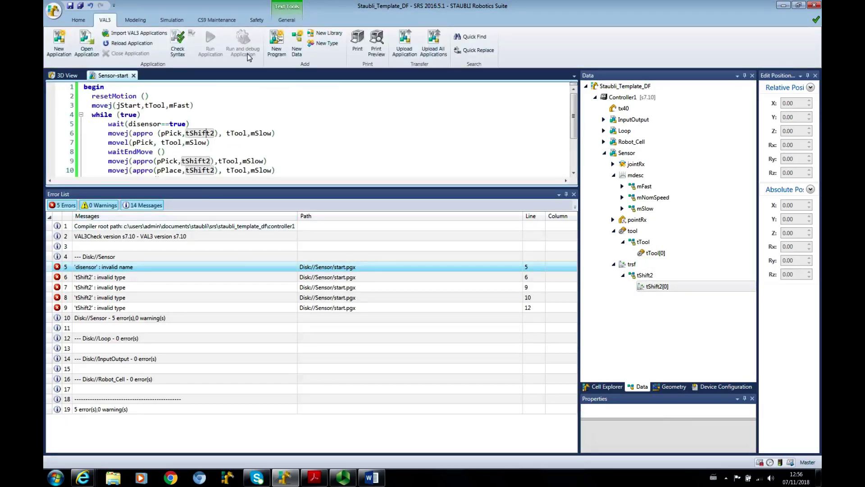
click(178, 41)
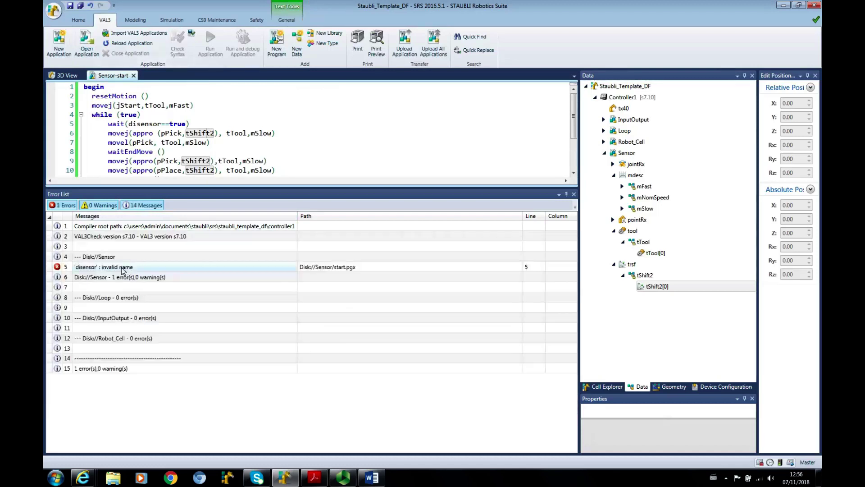
double_click(85, 270)
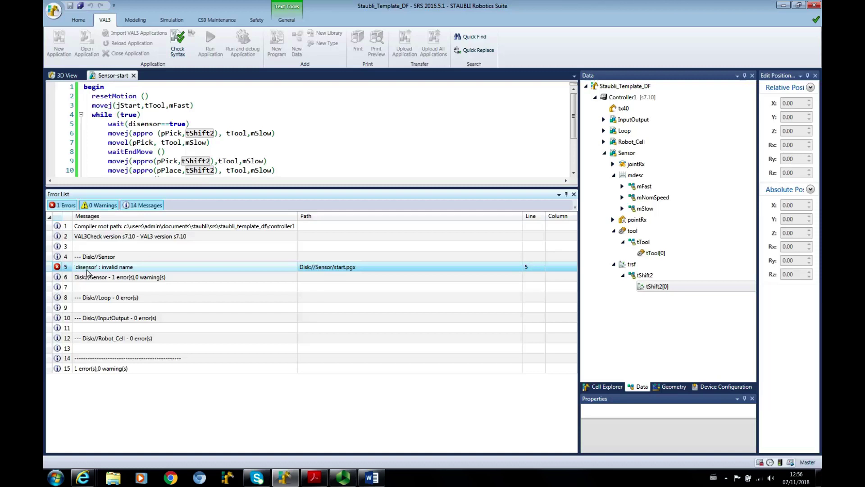
Close the Error List and declare disensor on line 5 as dio data.
click(573, 195)
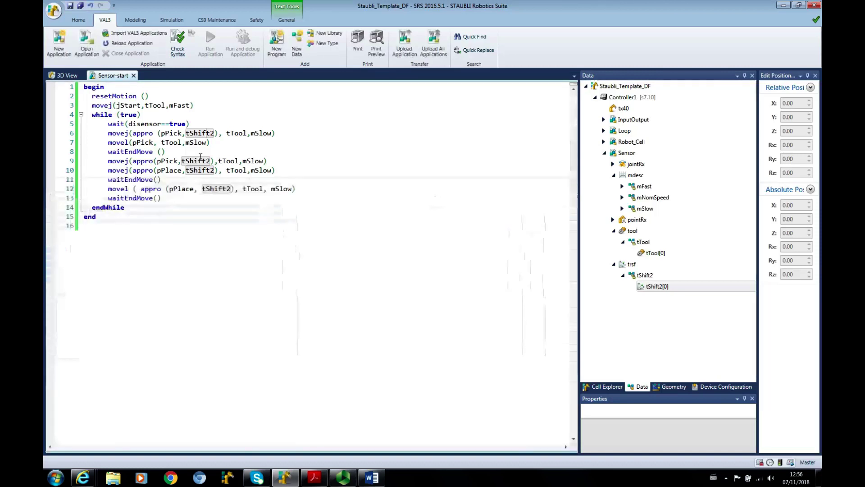
click(148, 124)
right_click(149, 125)
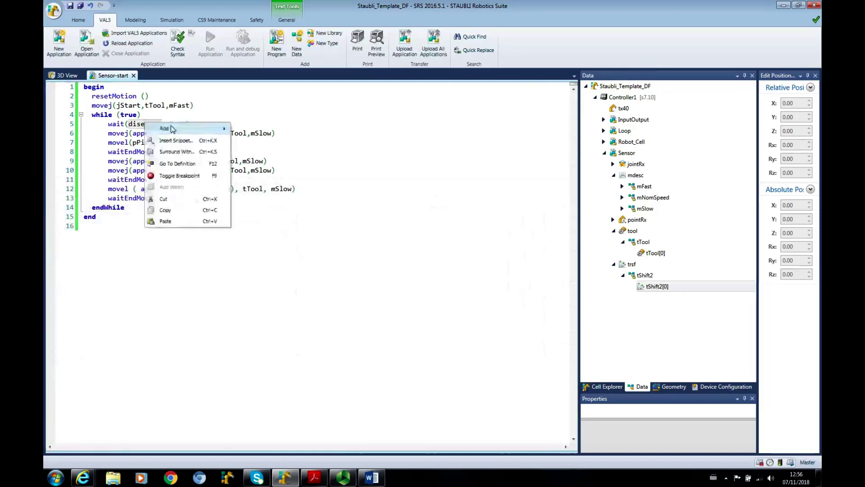
mouse_move(170, 128)
click(257, 129)
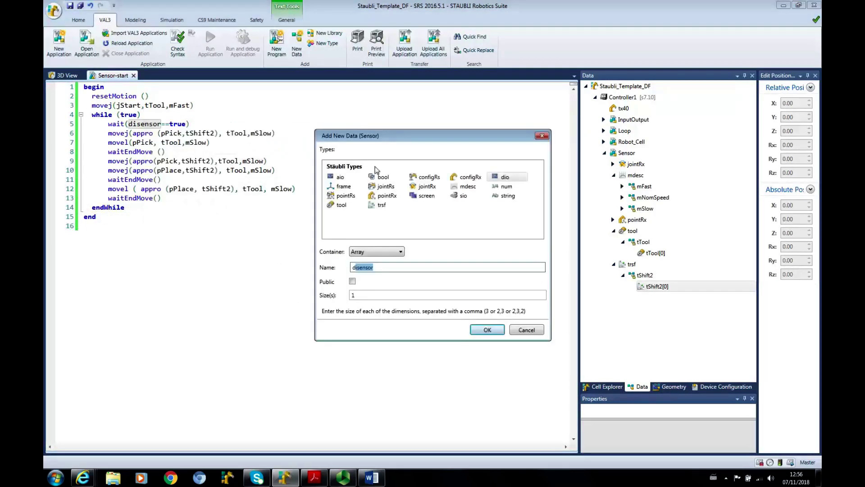
click(495, 329)
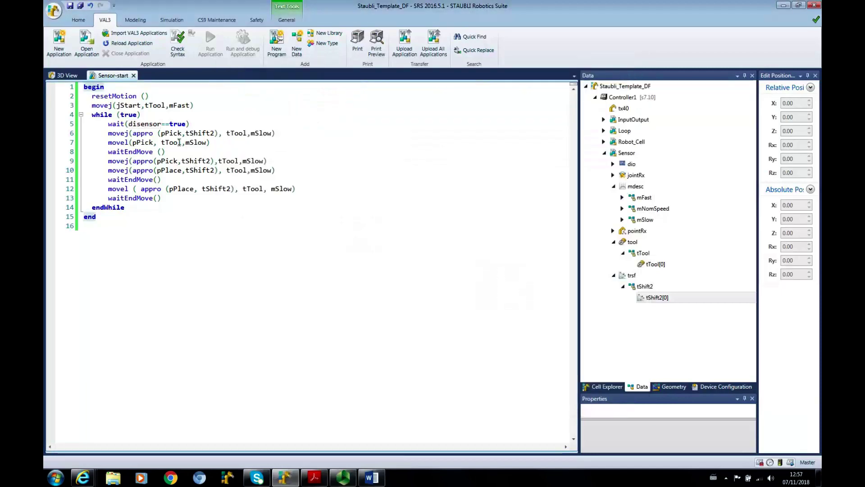
In the 3D view's Geometry tree, expand world[0] > pPick and select pPick[0].
click(179, 134)
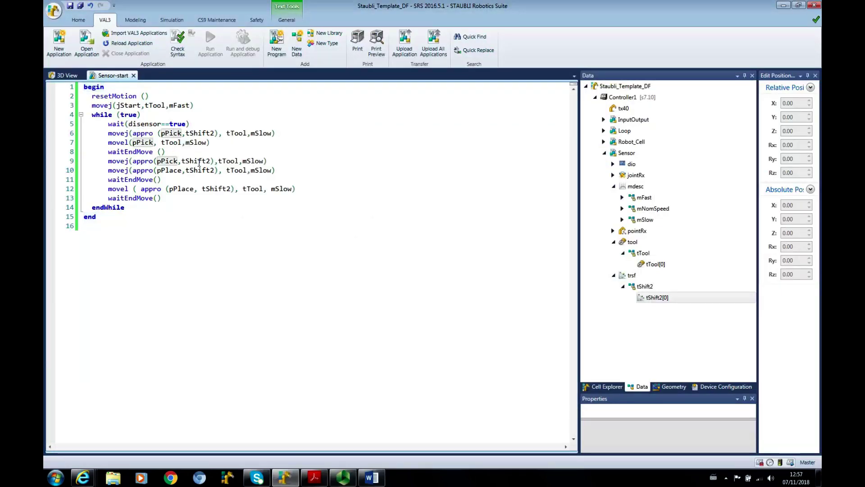
click(68, 76)
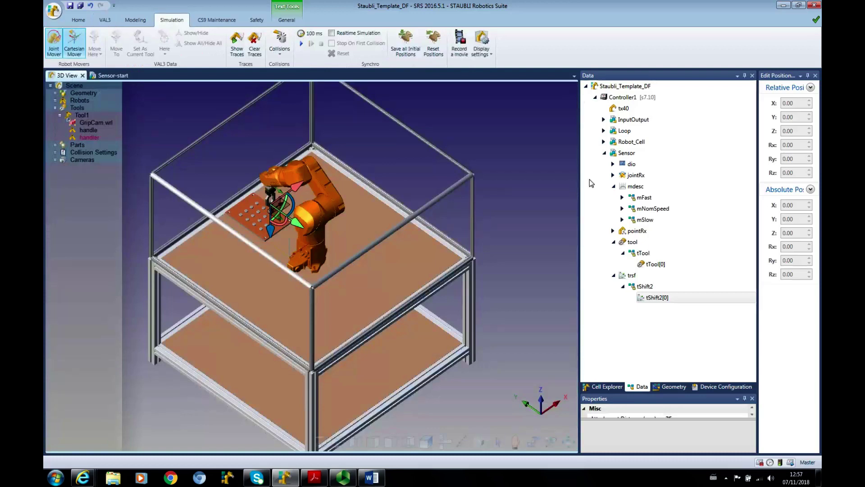
click(674, 387)
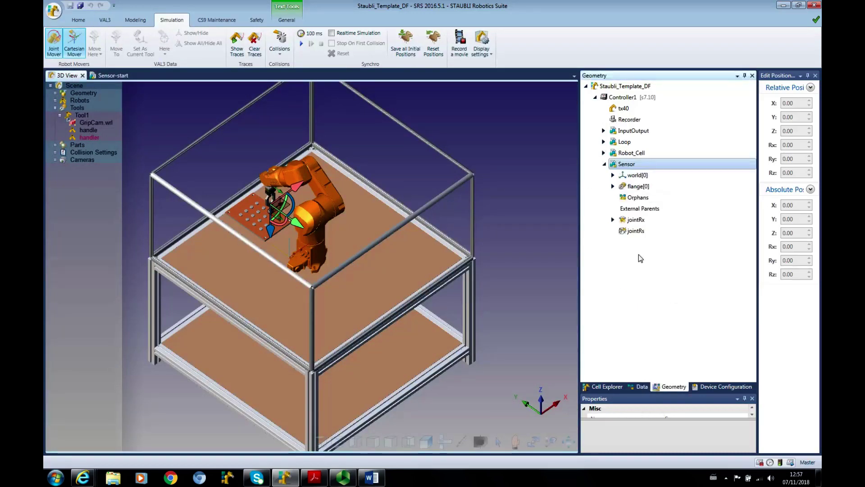
click(613, 175)
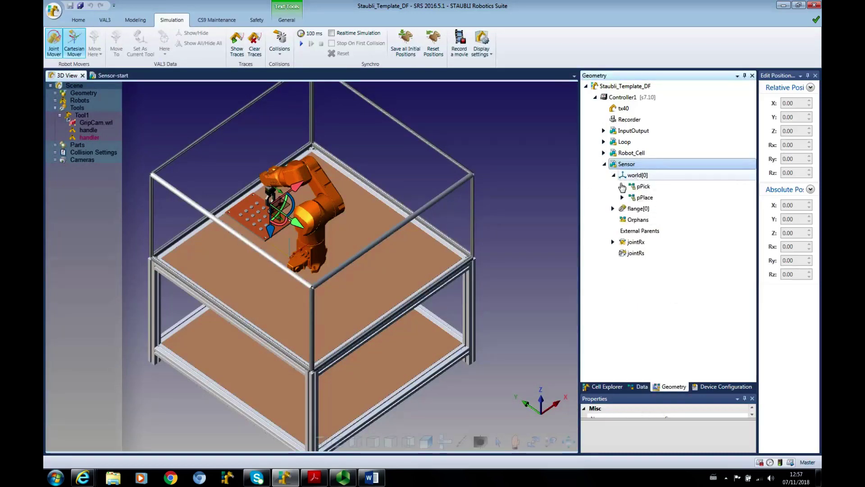
click(623, 186)
click(654, 198)
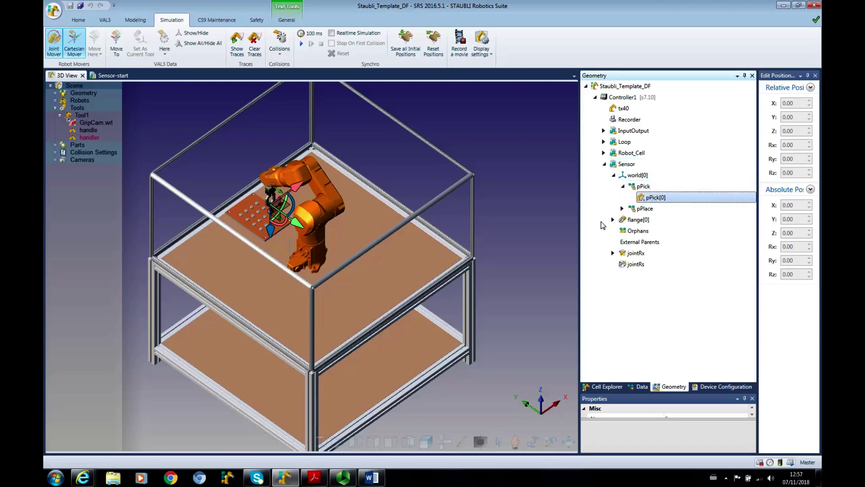
Record pPick[0] at the robot's current pose, then turn joint 1 from -94.22° to -58.08°.
right_click(317, 249)
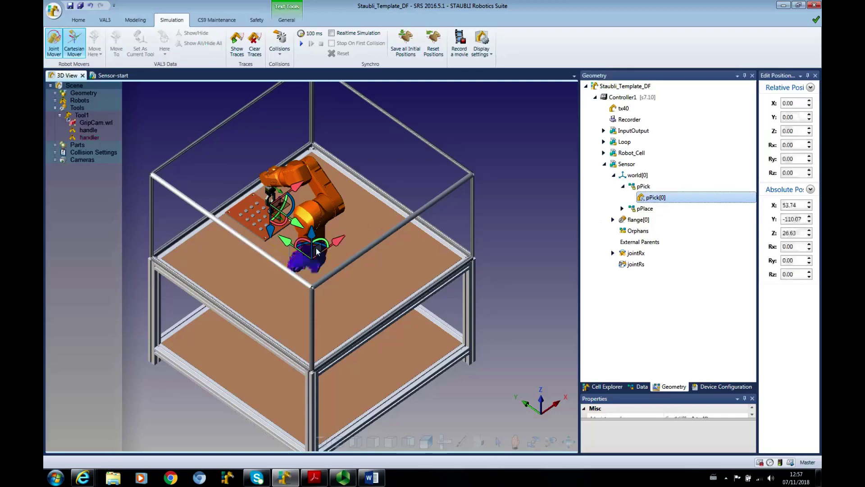
click(347, 265)
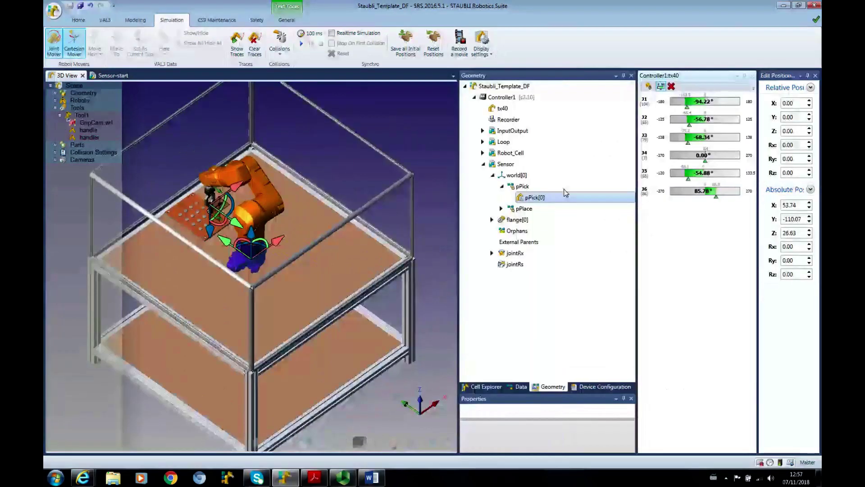
click(815, 75)
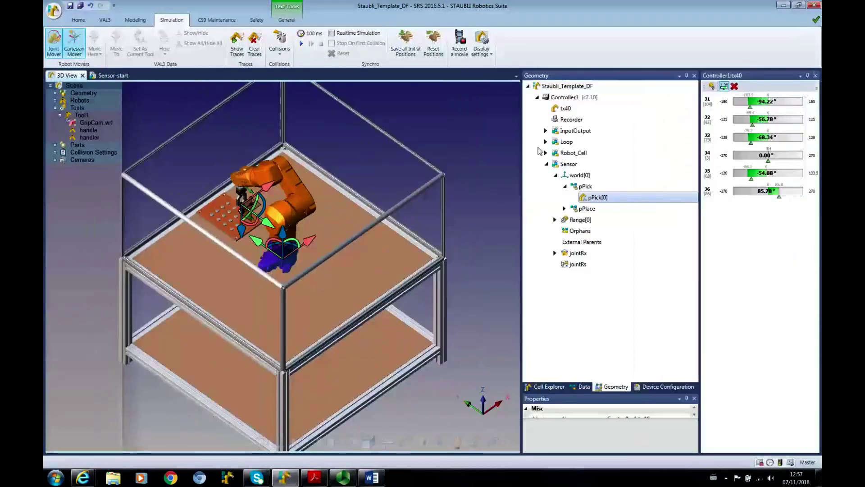
right_click(594, 196)
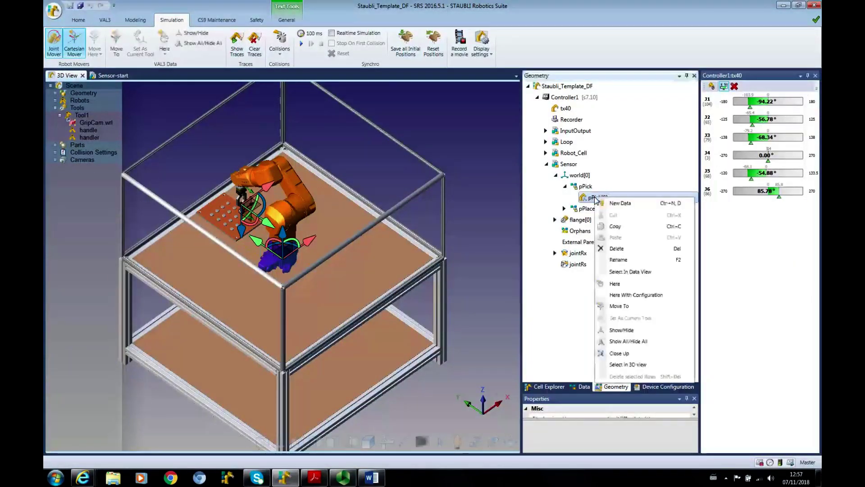
click(615, 284)
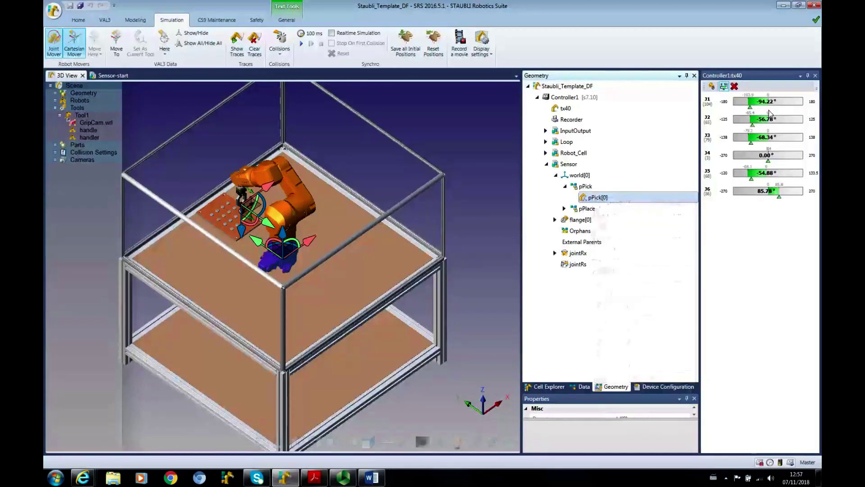
drag(751, 111, 765, 110)
Rotate joint 1 to -36.36° and record pPlace[0] at that pose.
click(565, 209)
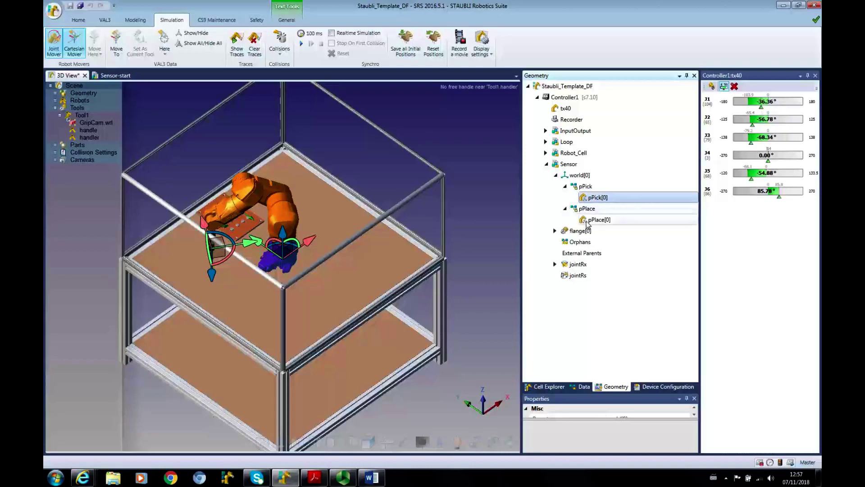
click(594, 220)
right_click(594, 222)
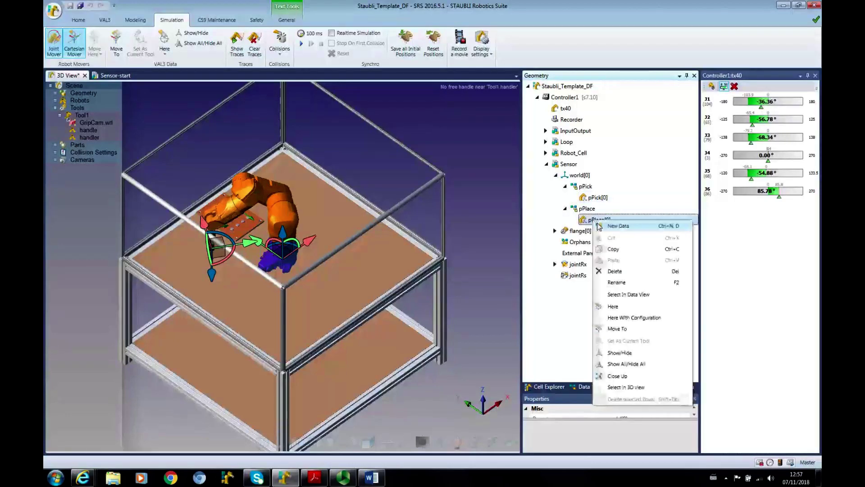
click(616, 307)
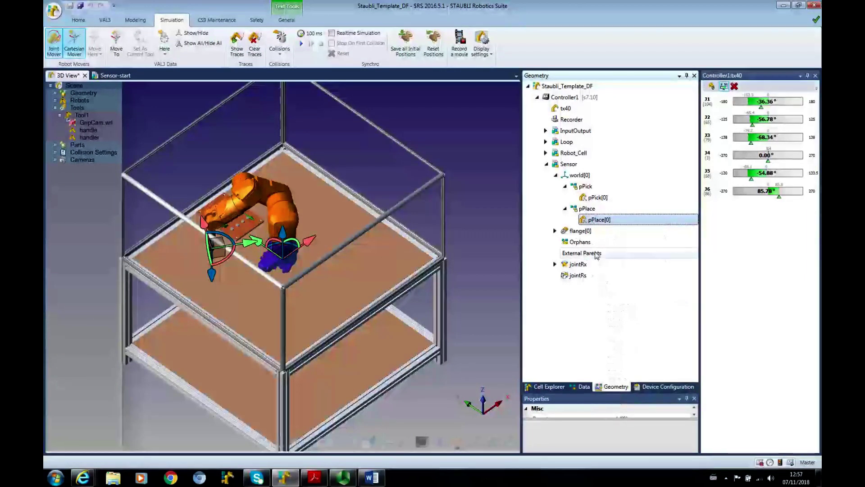
Raise the arm with joint J2 to -36.98° and set jStart[0] to this pose.
click(555, 264)
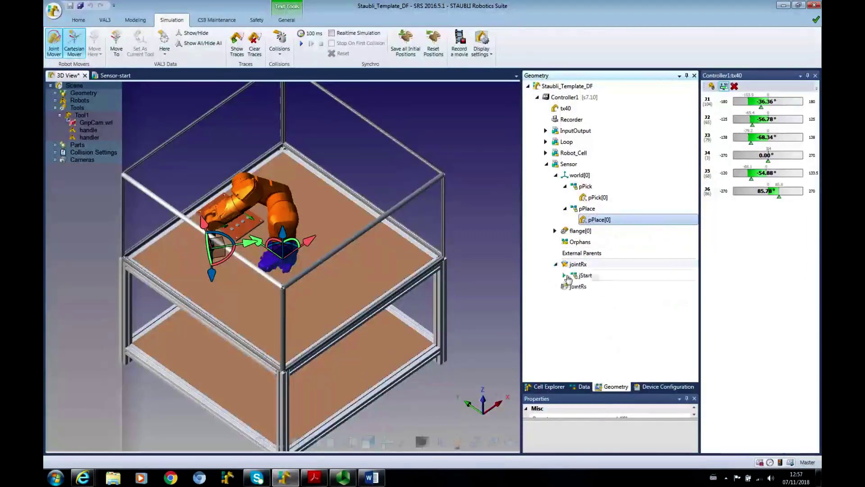
click(564, 276)
click(597, 287)
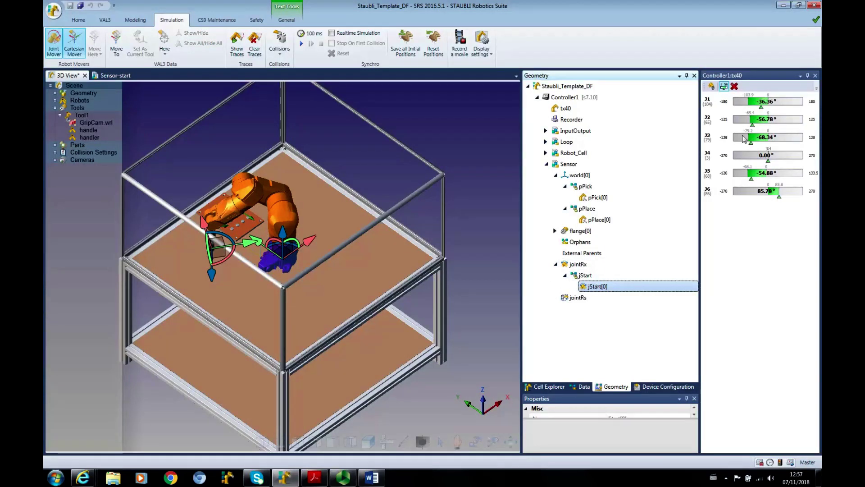
drag(753, 126, 762, 128)
right_click(610, 285)
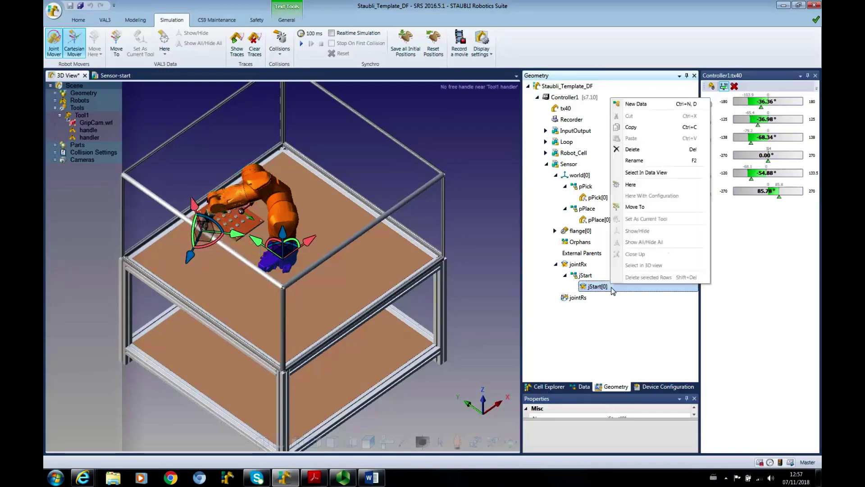
click(630, 185)
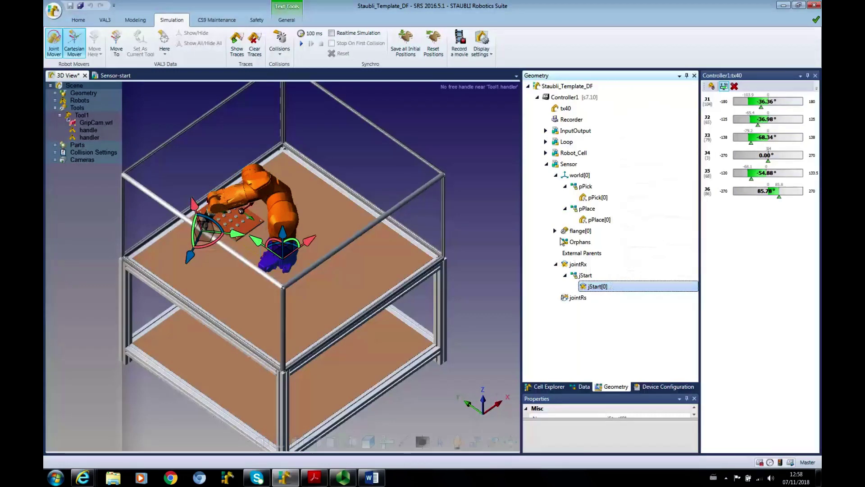
Inspect the tTool[0] values under flange[0], then return to the Sensor-start code.
click(555, 231)
click(565, 242)
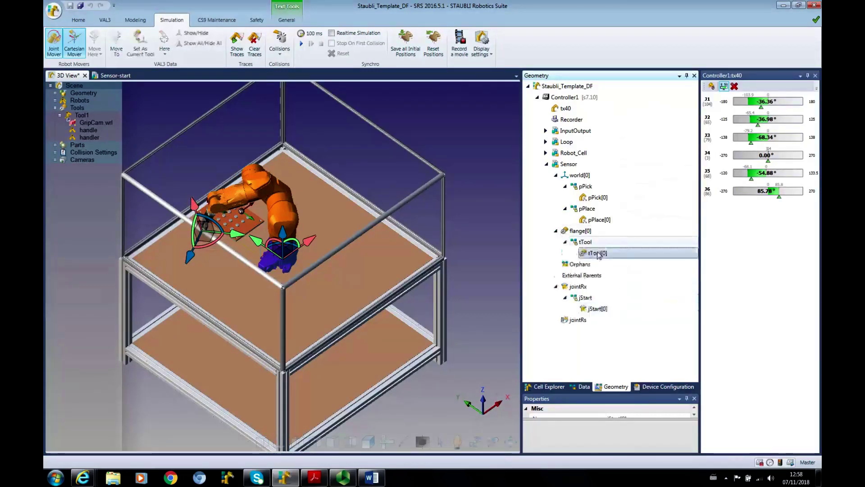
double_click(597, 253)
click(203, 75)
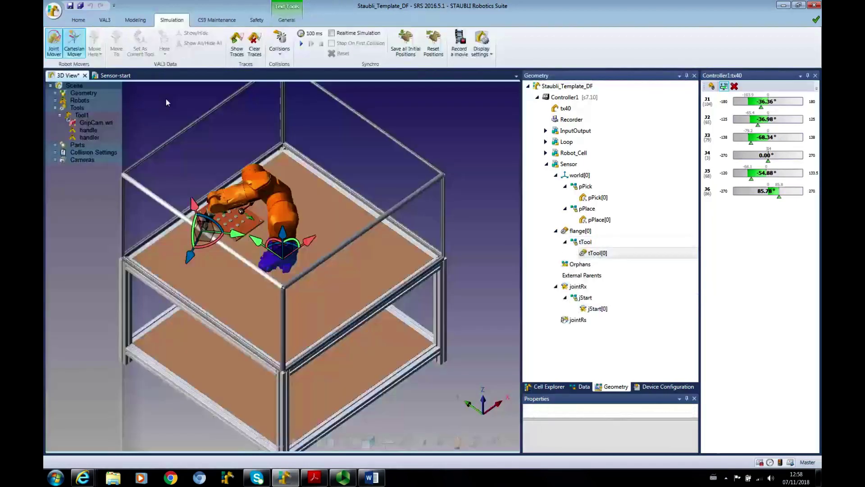
click(116, 75)
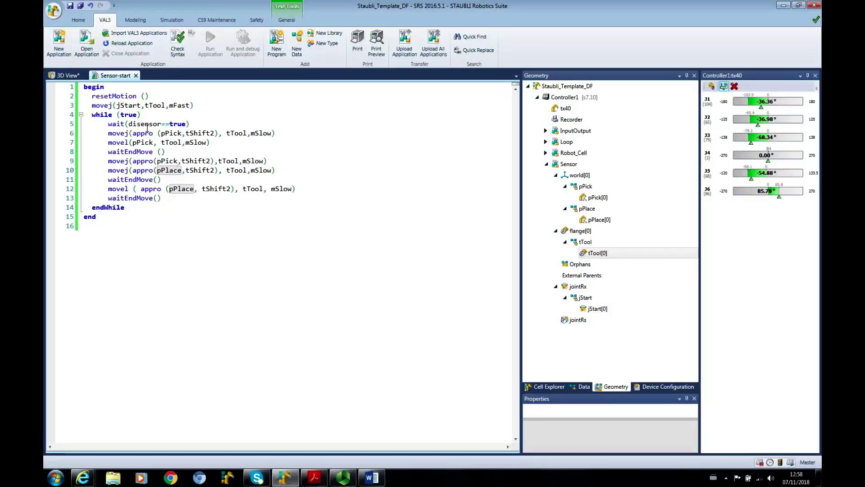
In the Data tree, open the disensor values under dio for editing.
click(70, 77)
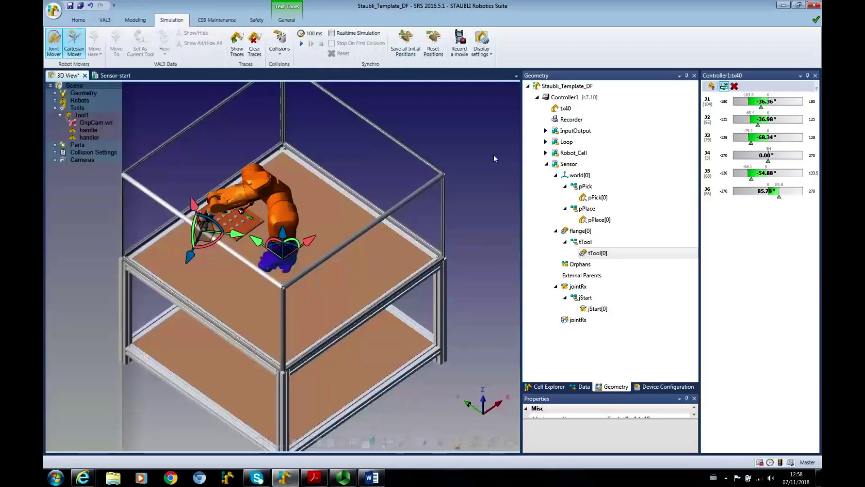
click(546, 164)
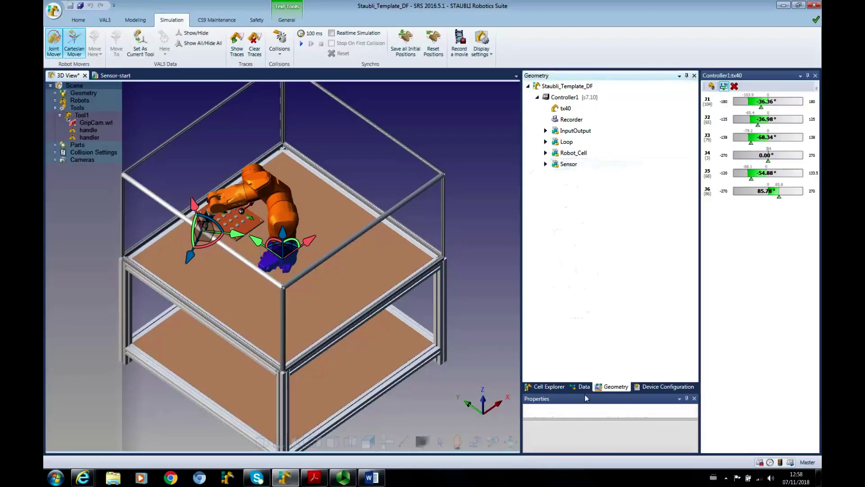
click(658, 367)
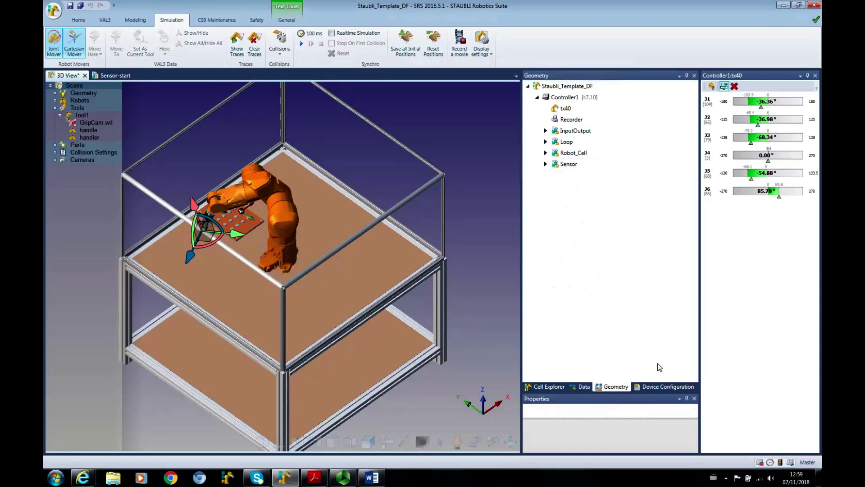
click(574, 386)
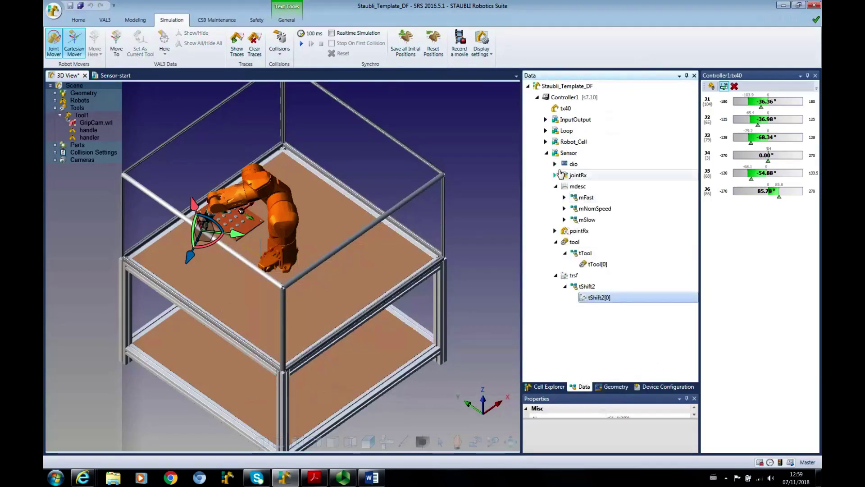
click(571, 165)
click(555, 164)
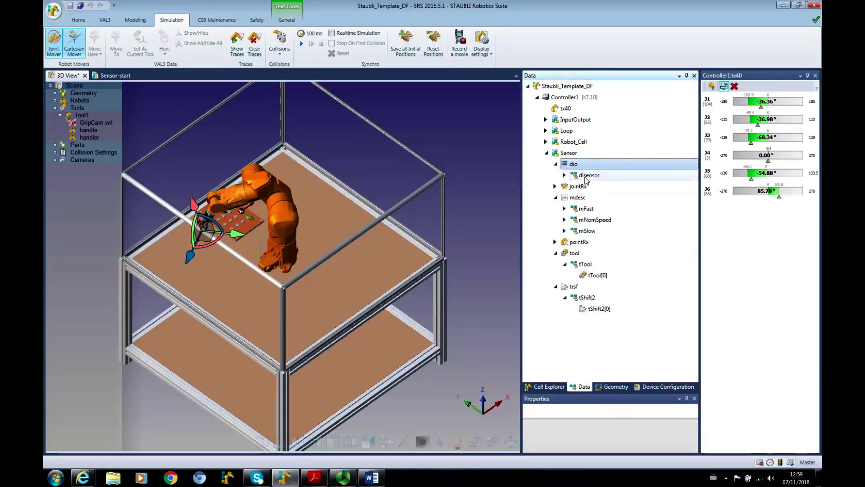
click(564, 175)
click(602, 187)
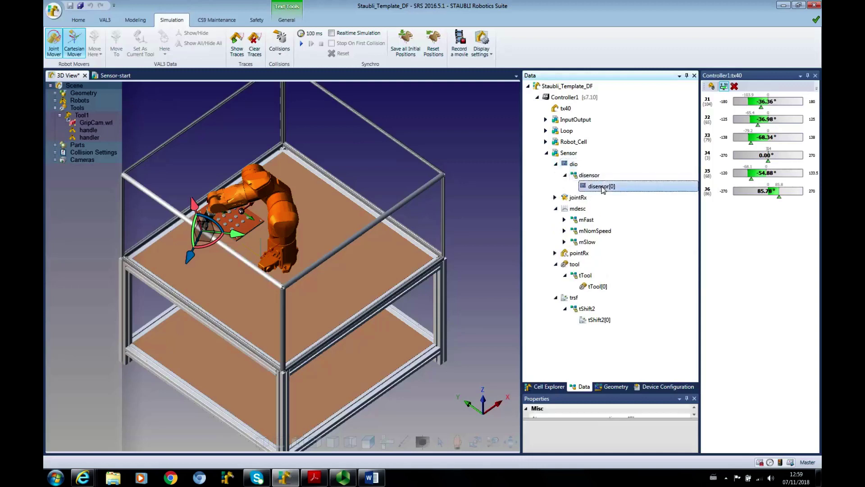
double_click(598, 186)
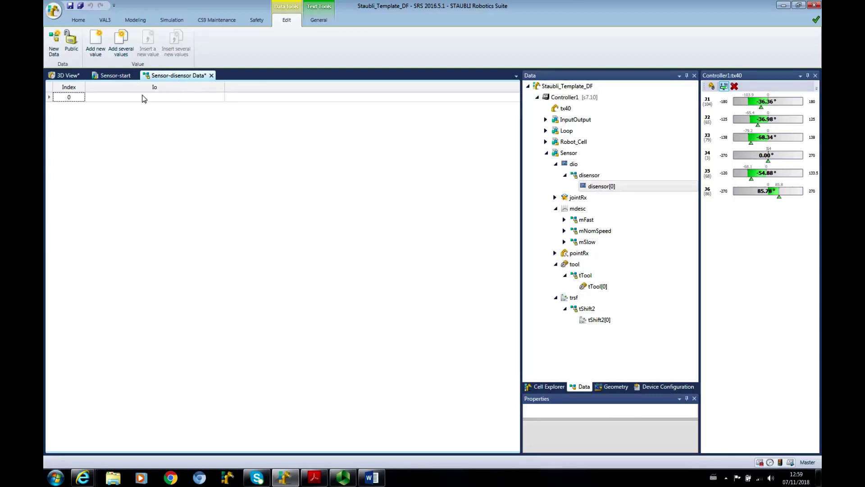
Link row 0 of disensor to the digital input BasicIO-1\%I0.
click(74, 97)
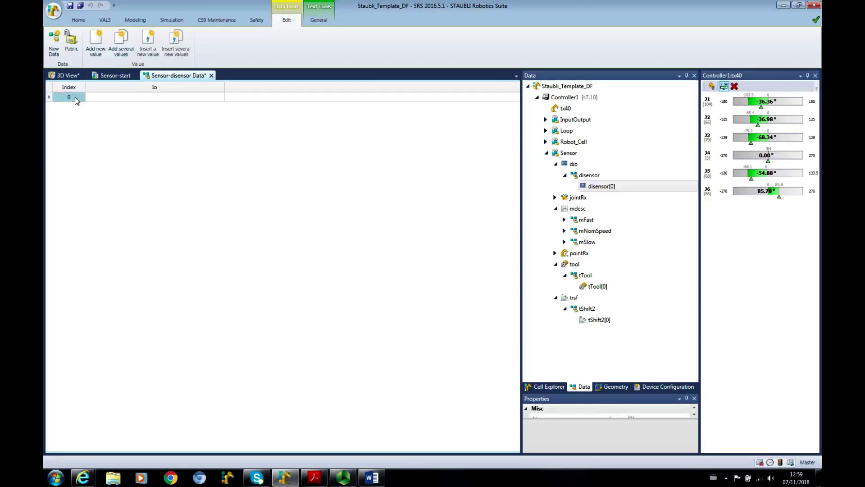
click(48, 97)
double_click(105, 99)
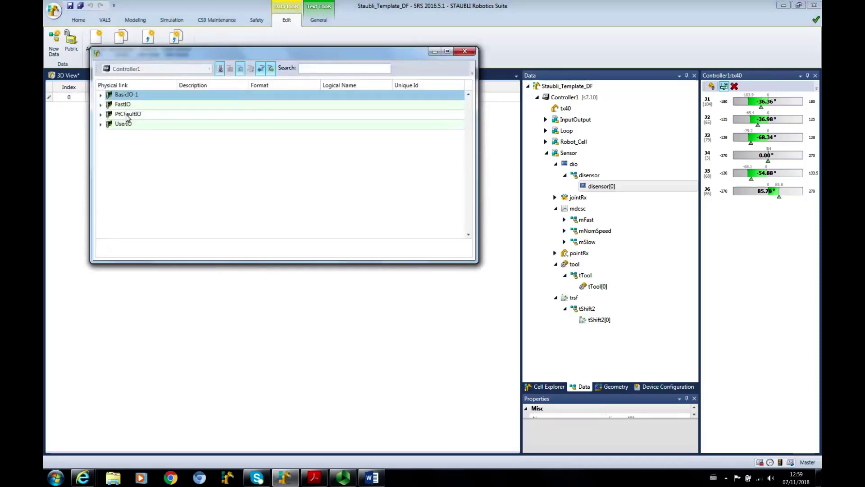
click(101, 96)
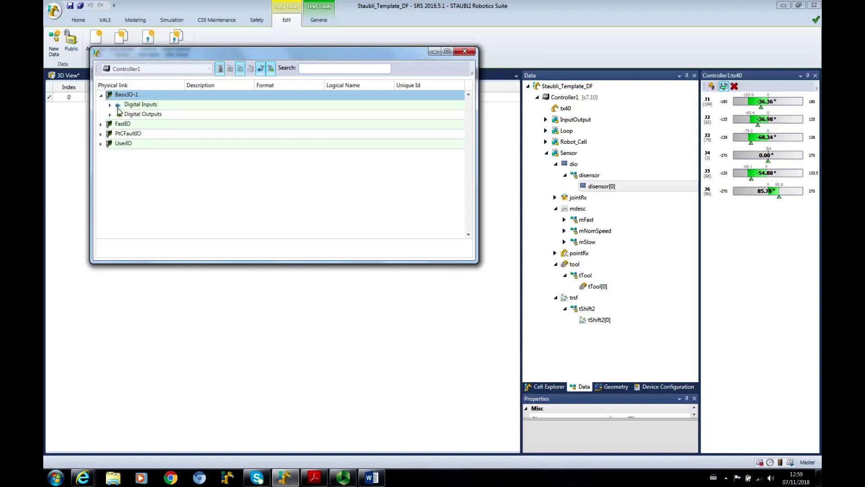
click(111, 105)
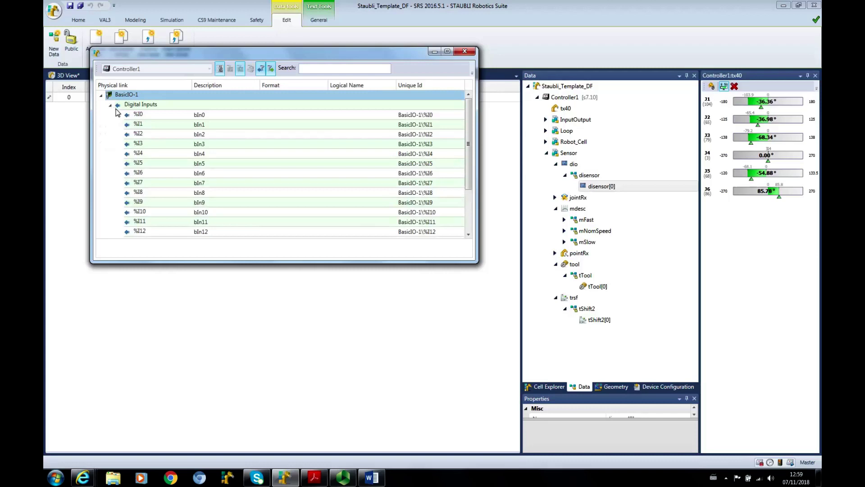
click(149, 117)
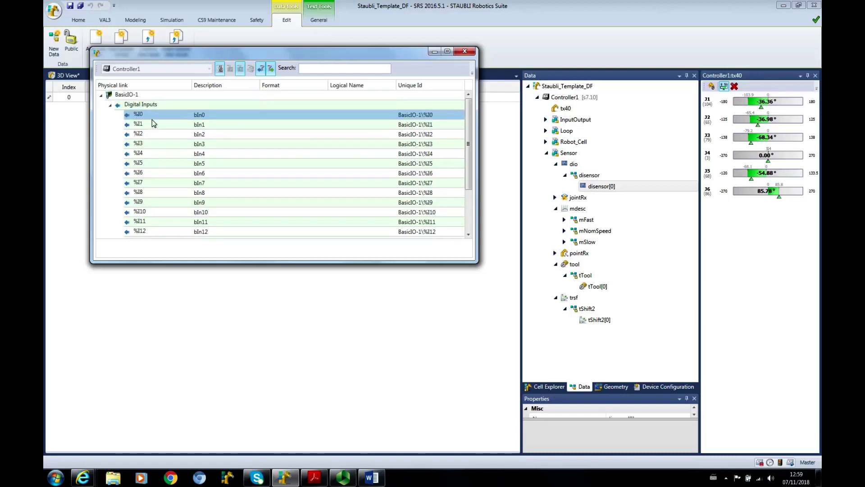
double_click(198, 116)
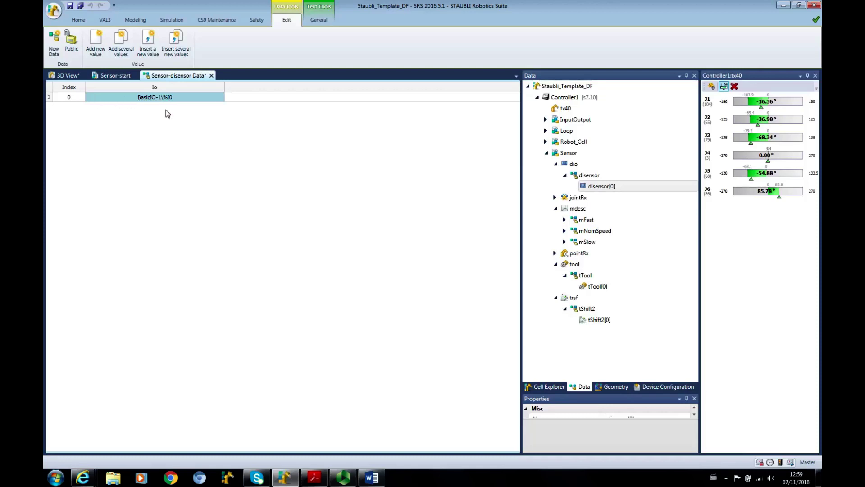
Run Check Syntax on the Sensor application, confirming 0 errors and 0 warnings.
click(211, 76)
click(118, 75)
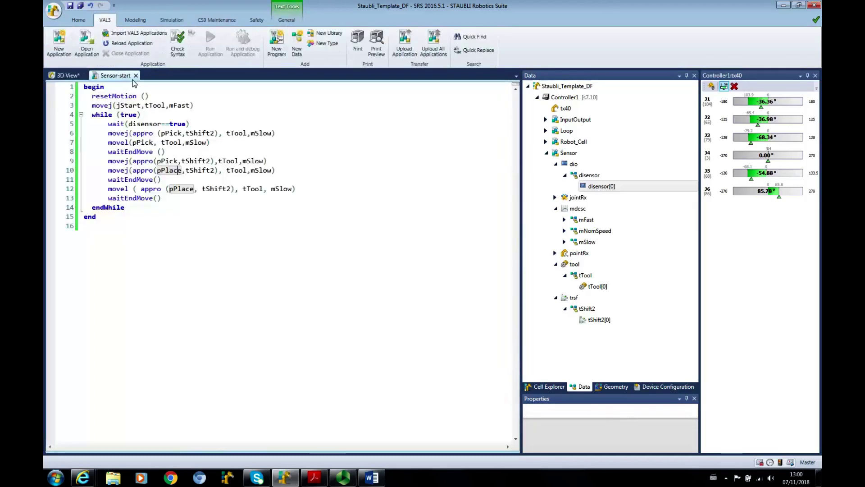
click(178, 40)
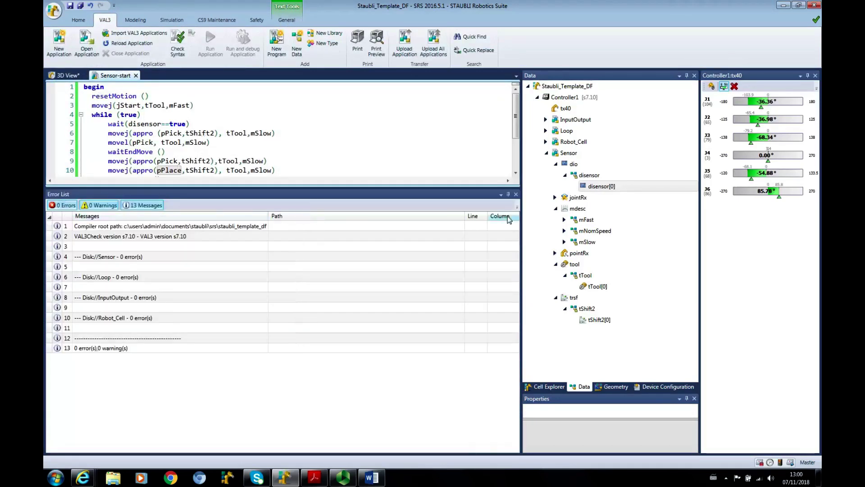
click(515, 195)
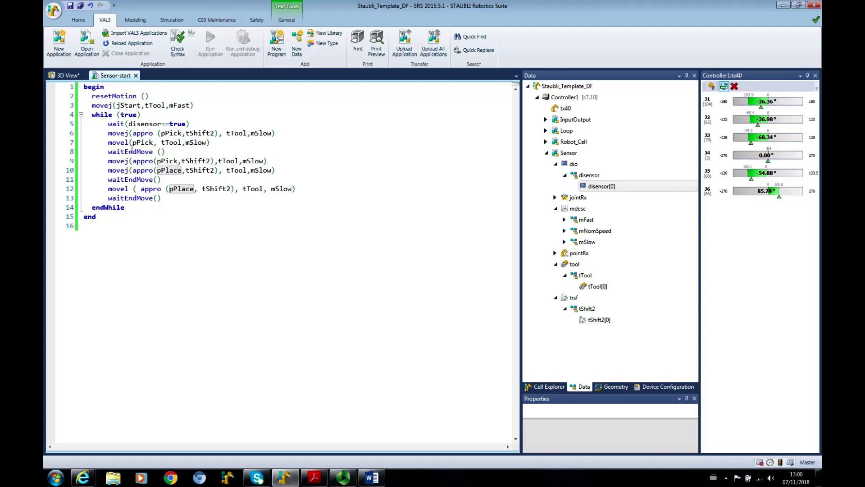
Launch the controller emulator for Controller1 and start the synchronized simulation.
click(815, 75)
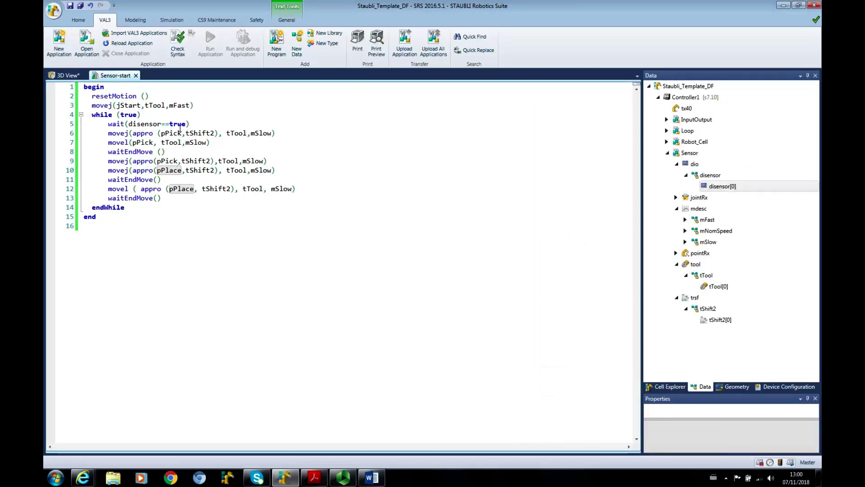
click(686, 98)
right_click(686, 100)
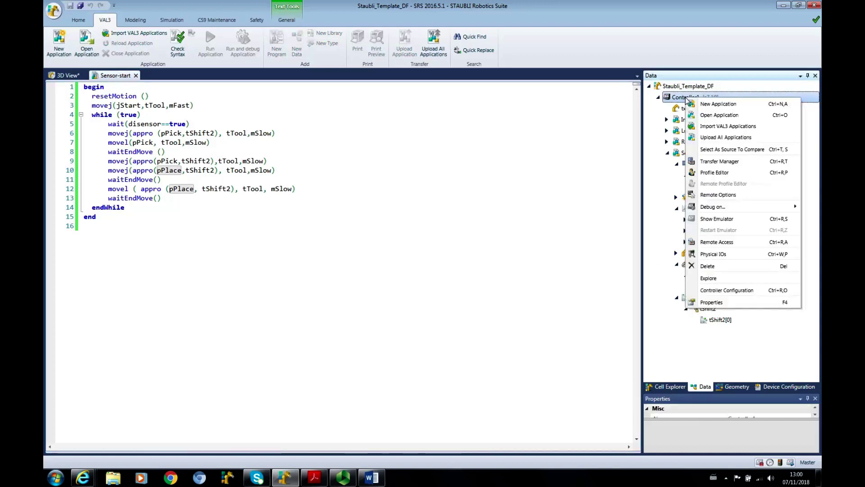
click(718, 220)
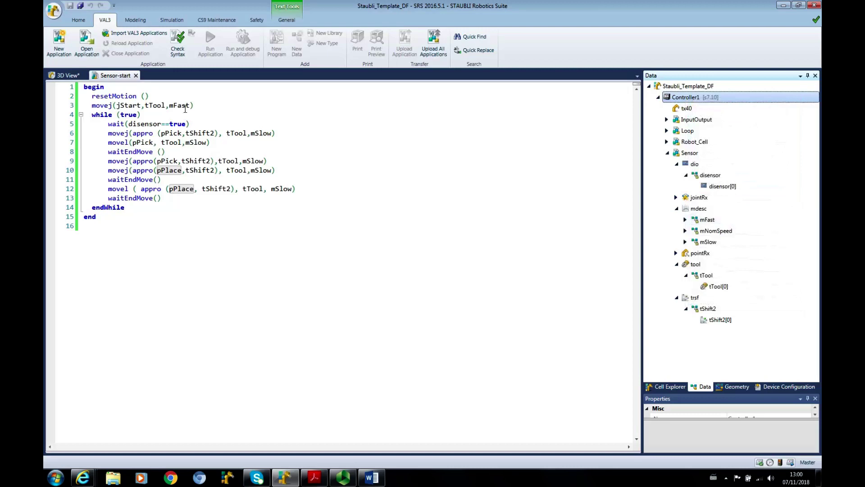
click(67, 76)
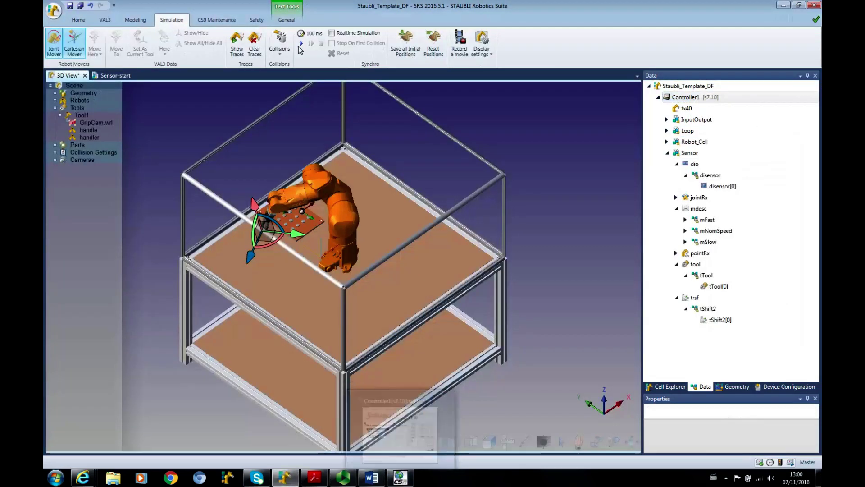
click(400, 477)
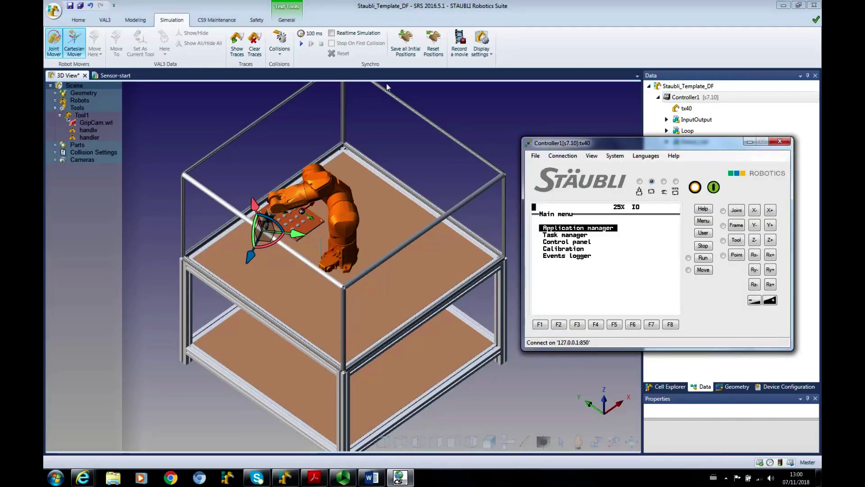
click(301, 43)
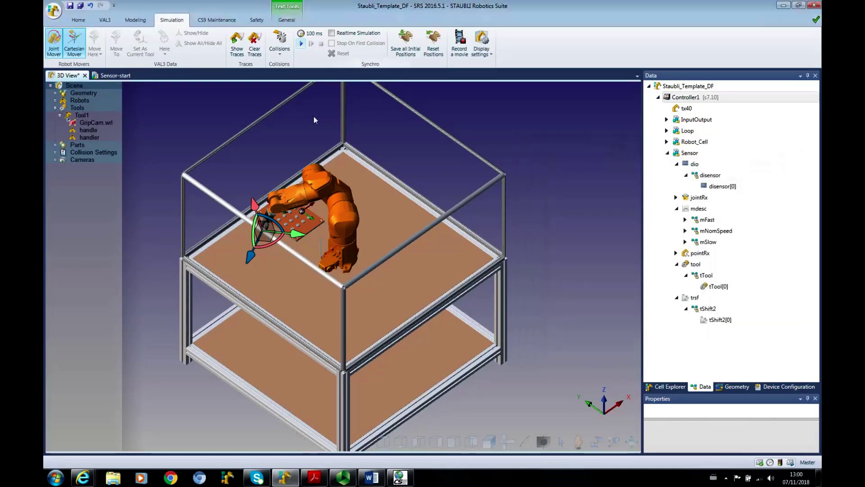
click(400, 478)
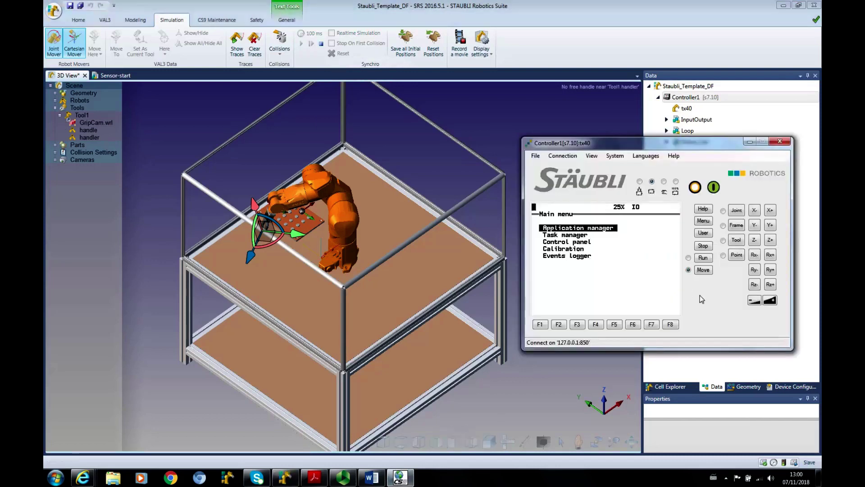
Run the Sensor application from the pendant's application manager with motion enabled.
key(Return)
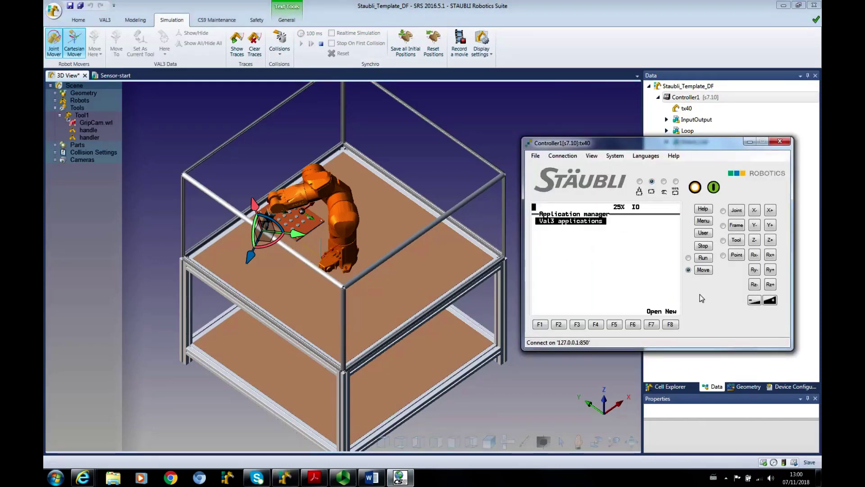
key(F7)
key(Down)
key(Down)
key(Down)
key(Down)
key(Return)
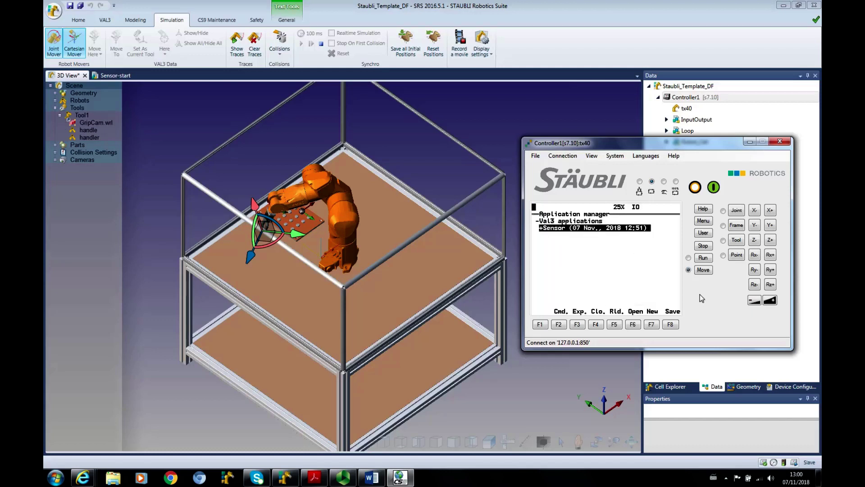
click(703, 261)
click(704, 269)
click(671, 324)
click(703, 270)
drag(649, 143, 571, 262)
Debug Controller1 on the Emulator so the Sensor task waits at disensor==true.
click(688, 99)
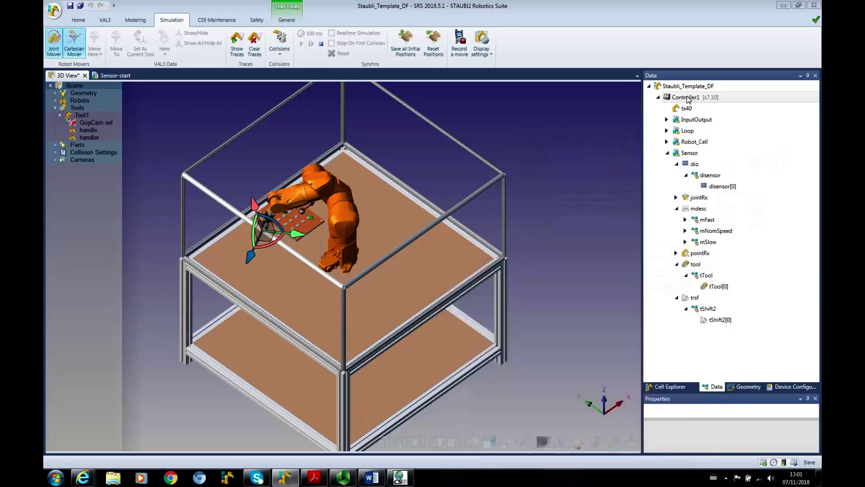
right_click(687, 97)
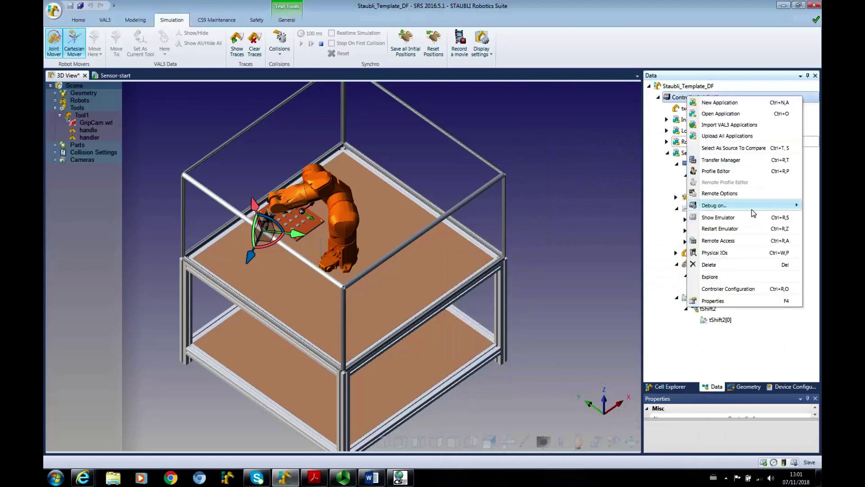
mouse_move(735, 204)
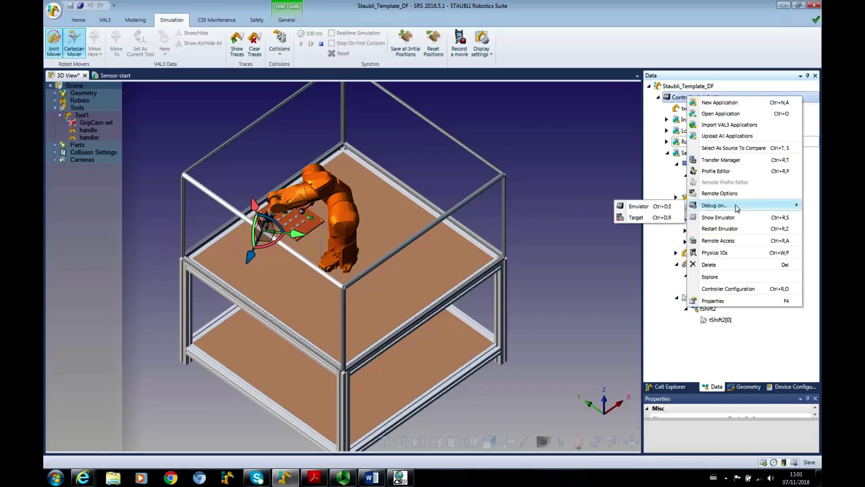
click(644, 210)
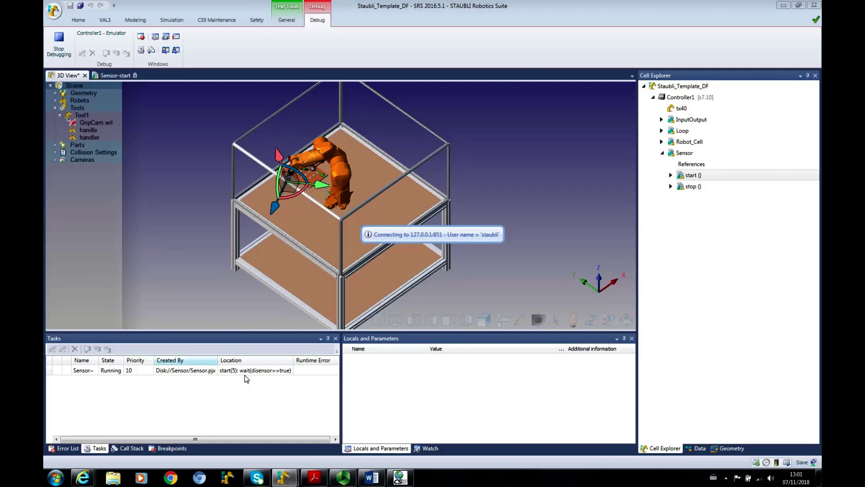
Close the Locals and Parameters pane and suspend the Sensor task at line 5.
click(632, 338)
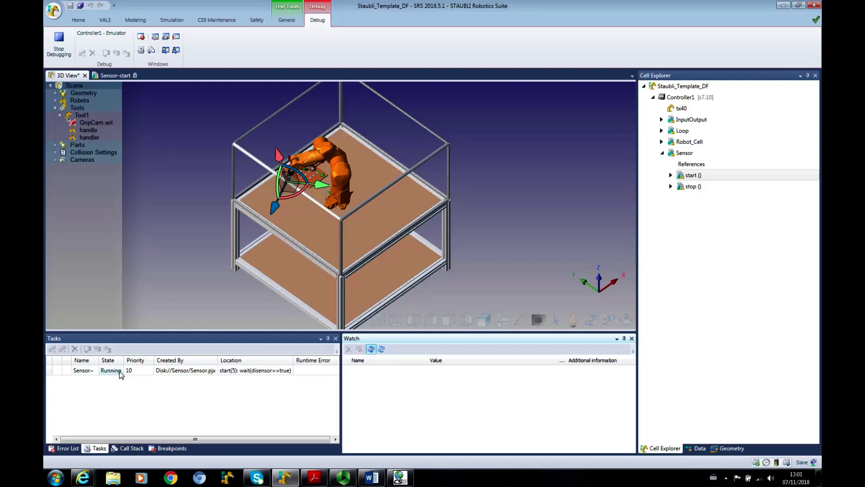
click(69, 371)
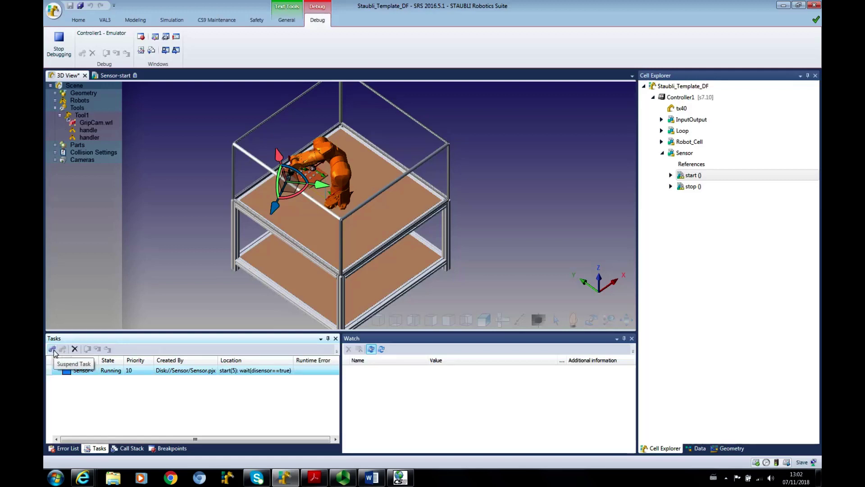
click(53, 349)
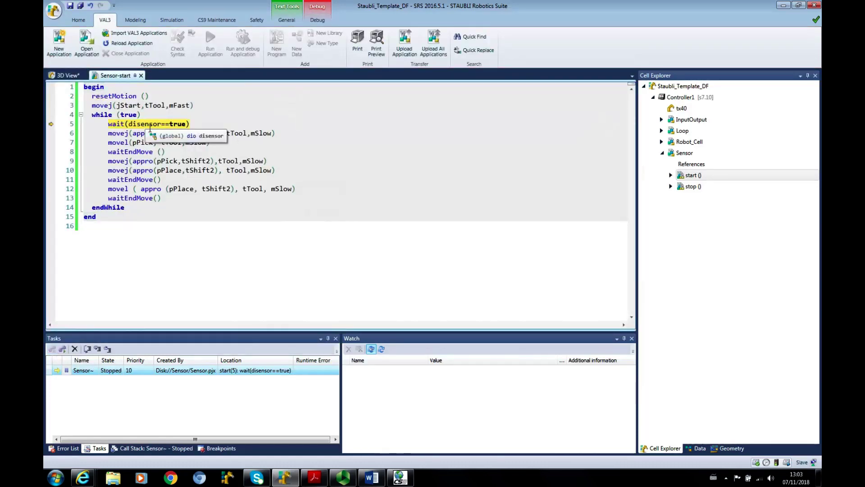
Add disensor from line 5 to the watch list and lock its bIn0 input to true.
right_click(146, 127)
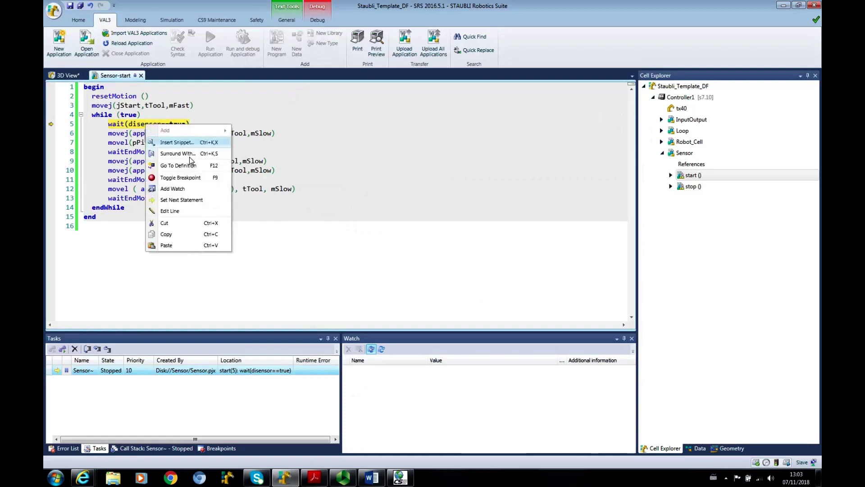
click(173, 189)
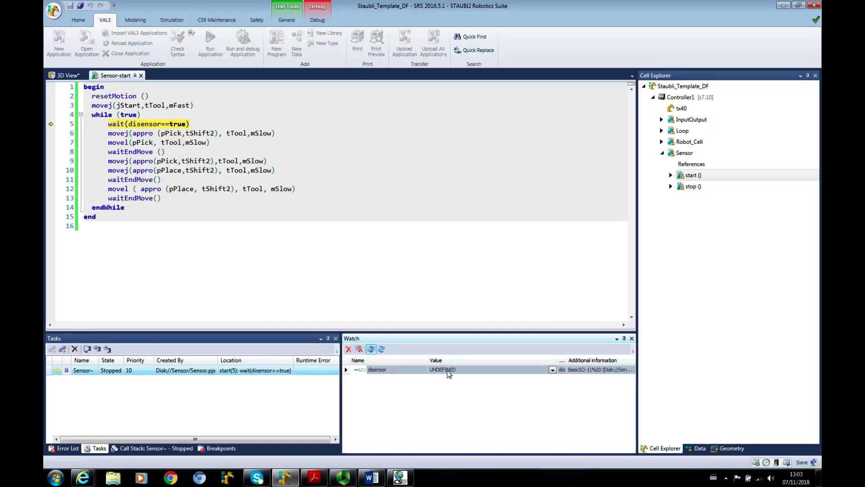
click(552, 370)
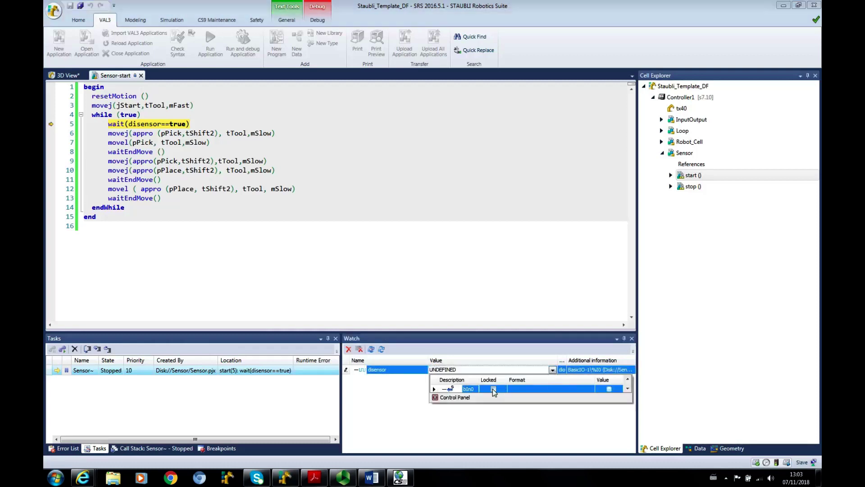
click(493, 388)
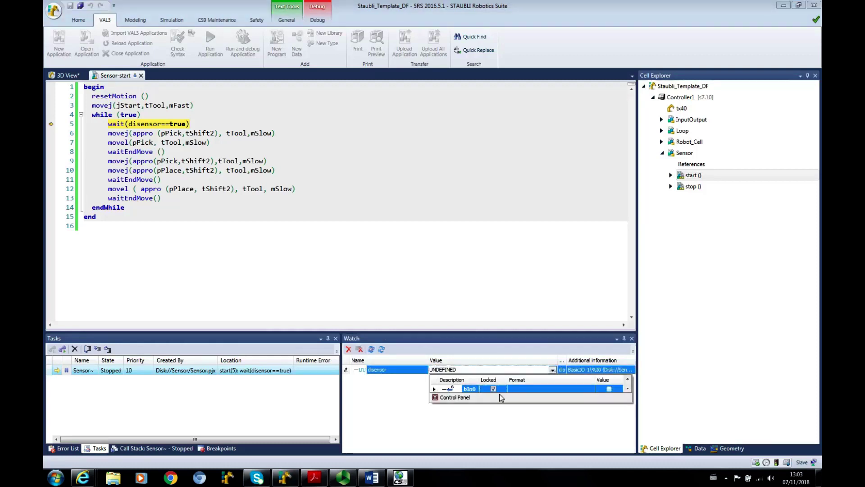
click(609, 388)
click(573, 420)
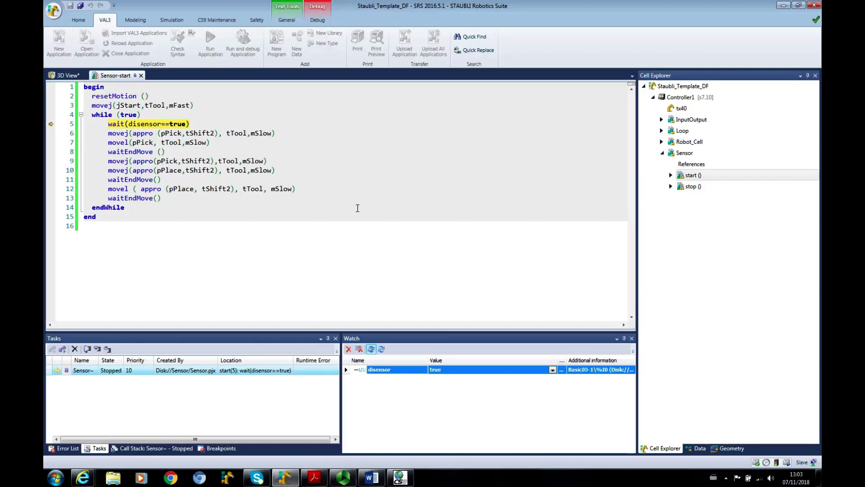
Stop debugging from the Debug tab.
click(317, 20)
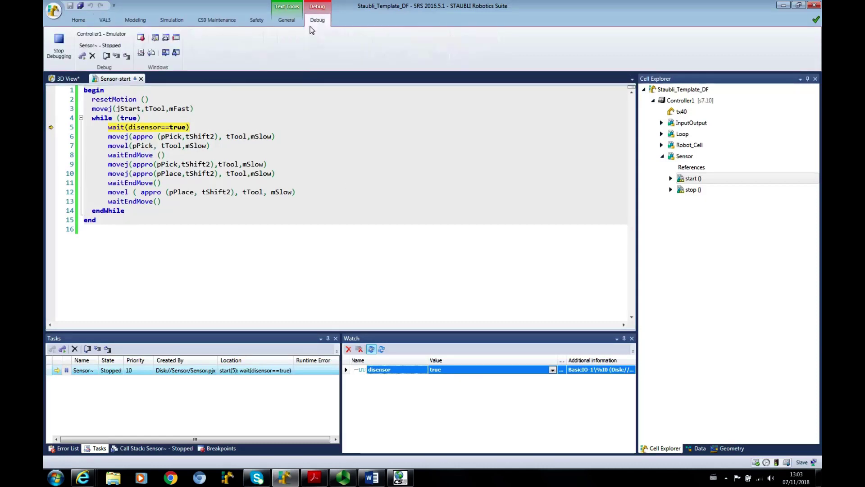
click(67, 79)
click(317, 19)
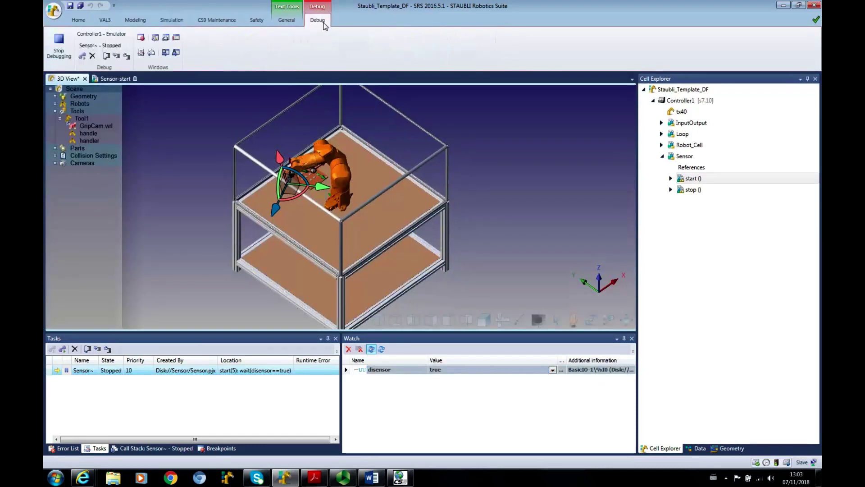
click(59, 45)
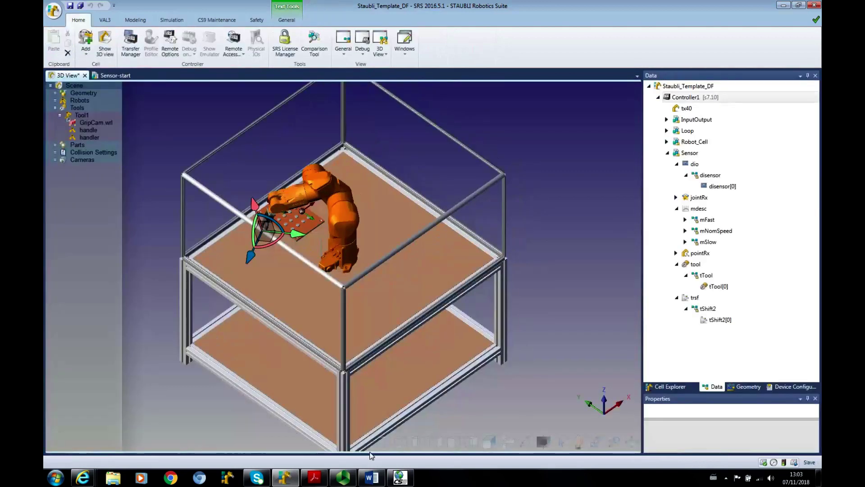
On the pendant, stop the Sensor application, run it again and enable Move.
click(400, 478)
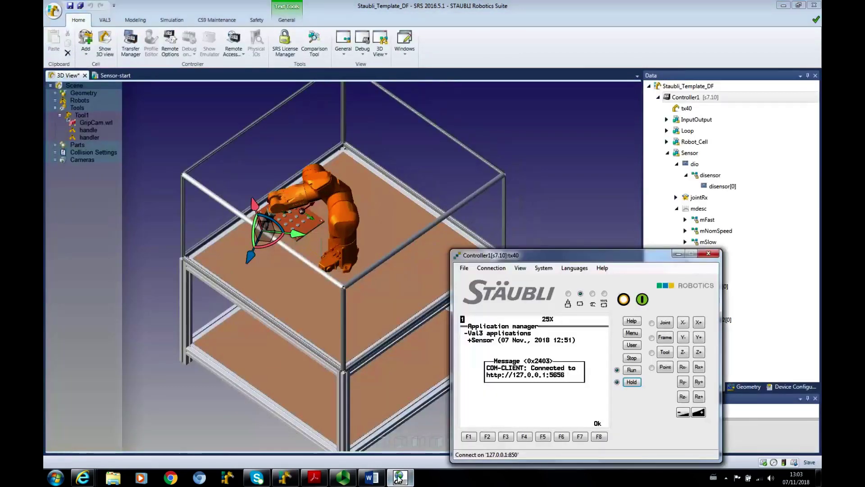
click(599, 436)
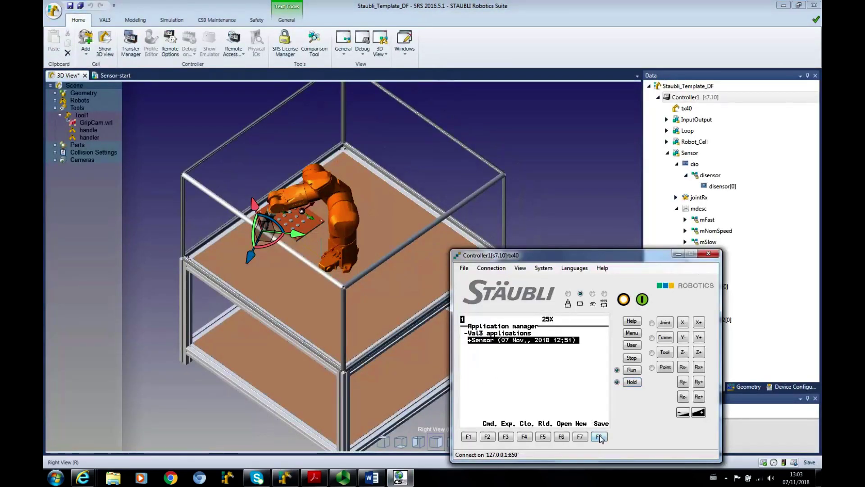
click(400, 477)
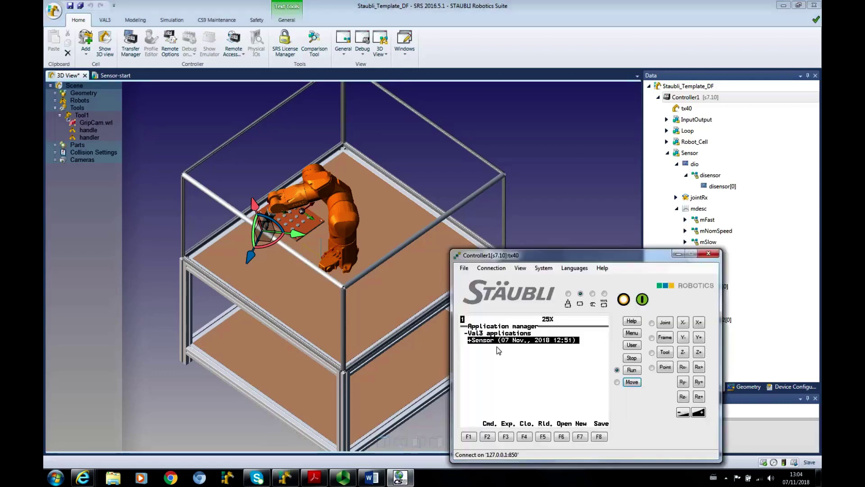
click(631, 358)
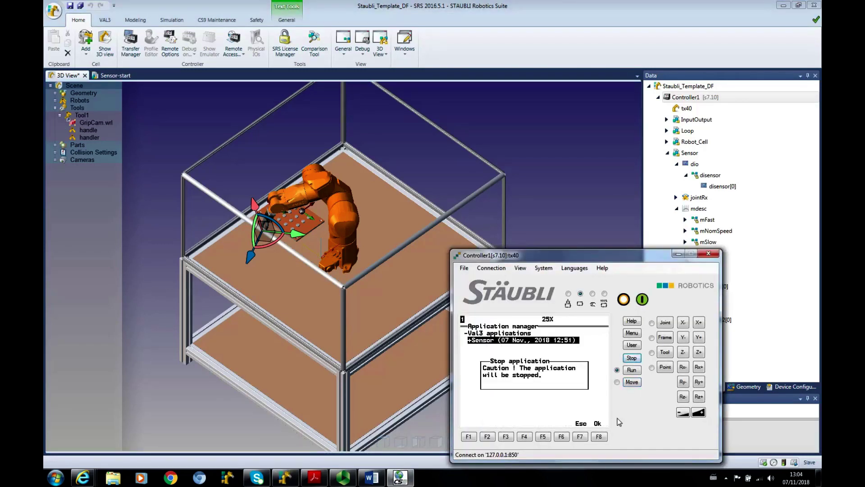
click(598, 436)
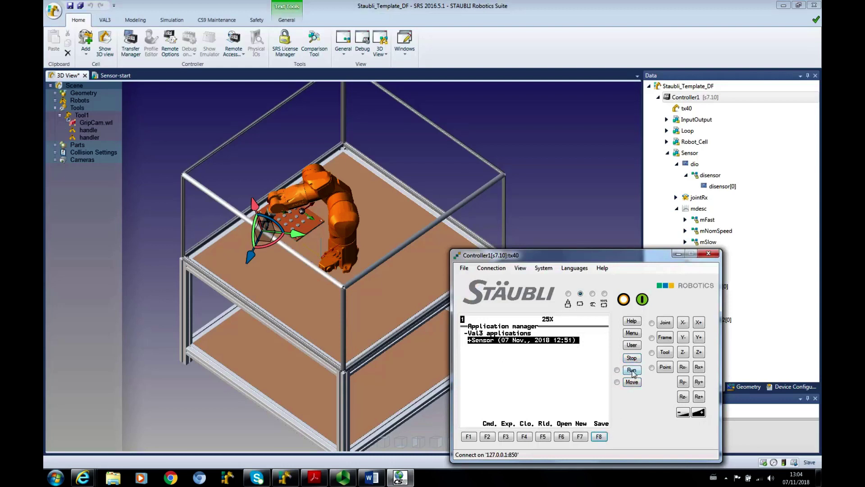
click(631, 370)
click(599, 436)
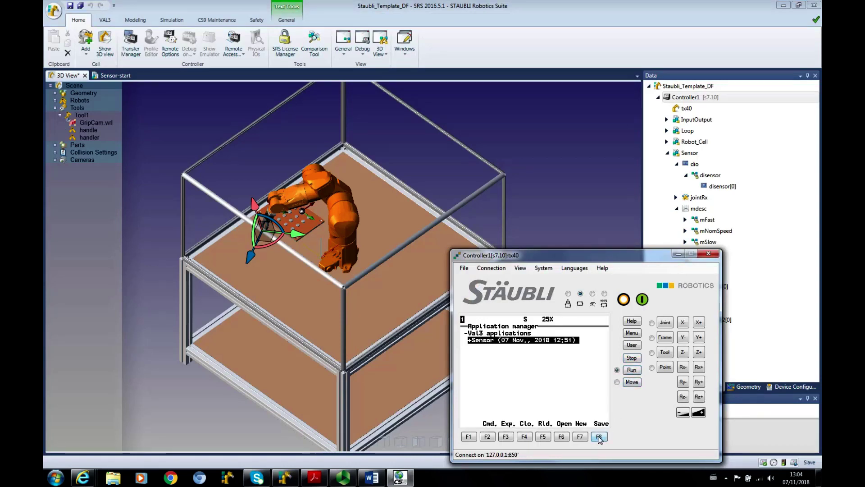
click(632, 382)
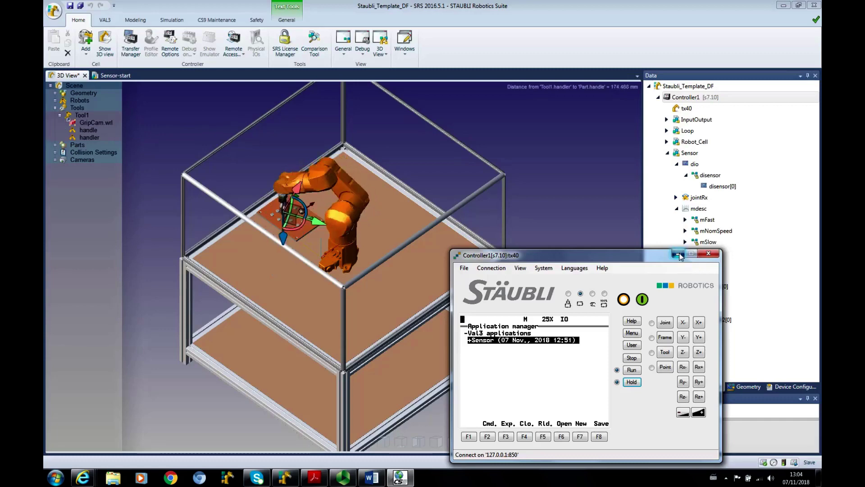
Minimize the pendant and debug Controller1 on the Emulator again.
click(678, 253)
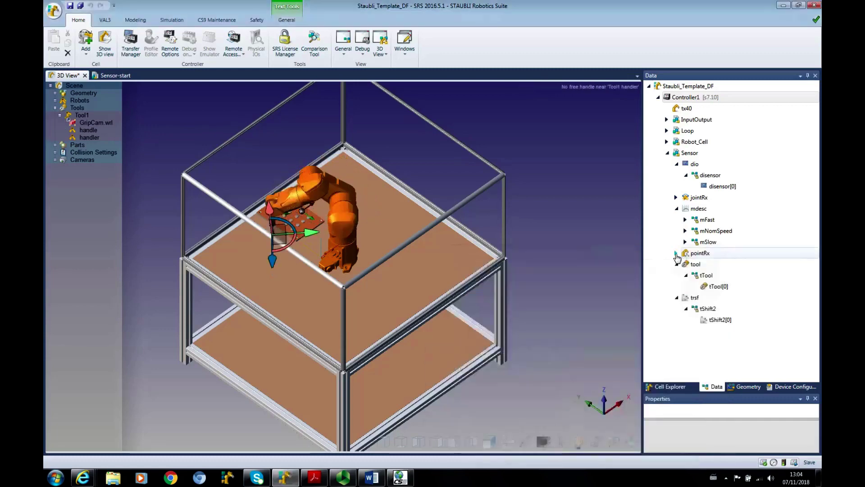
right_click(682, 99)
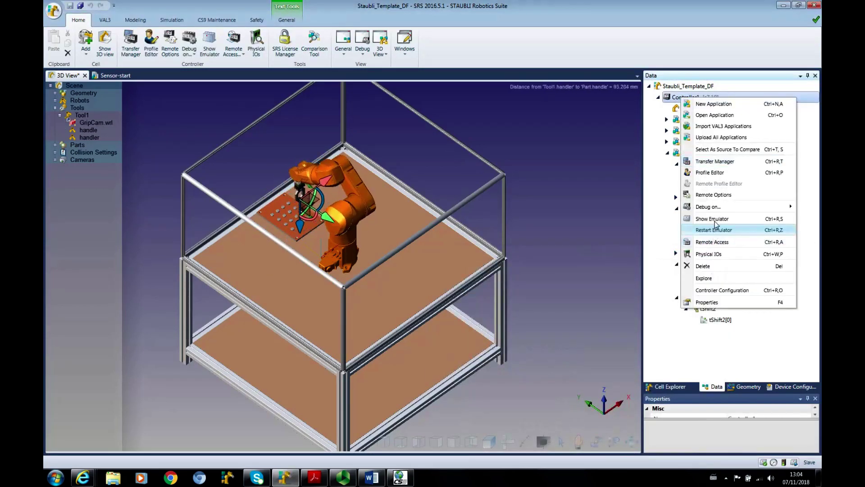
mouse_move(708, 206)
click(649, 206)
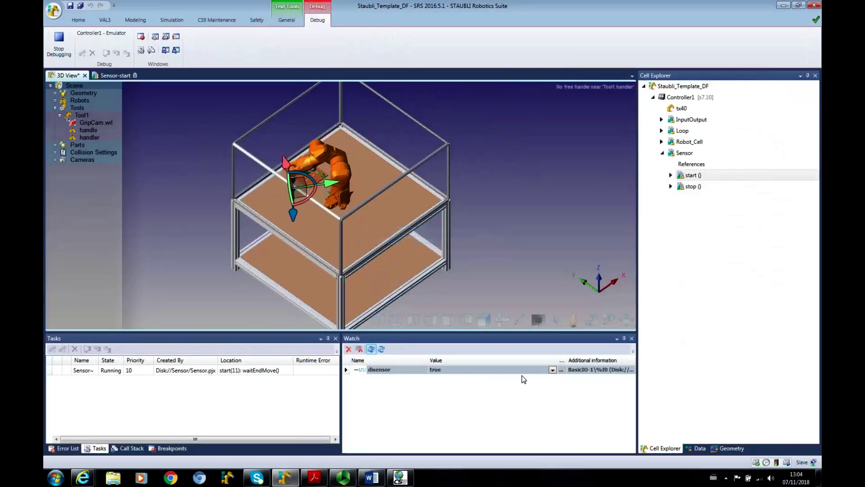
Toggle disensor's bIn0 value off, then back on so it reads true.
click(552, 369)
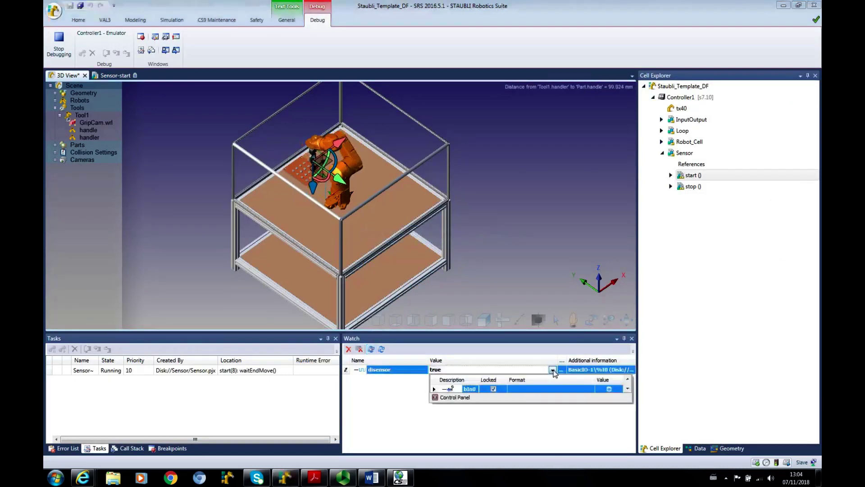
click(608, 389)
click(576, 418)
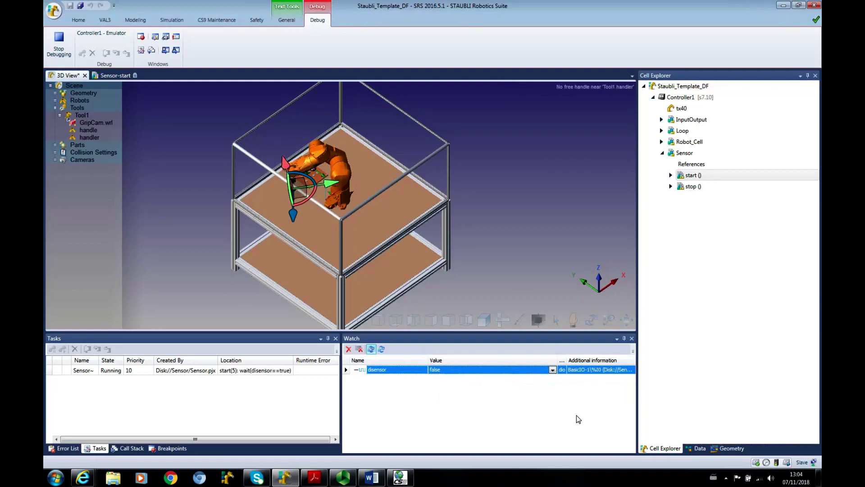
click(553, 370)
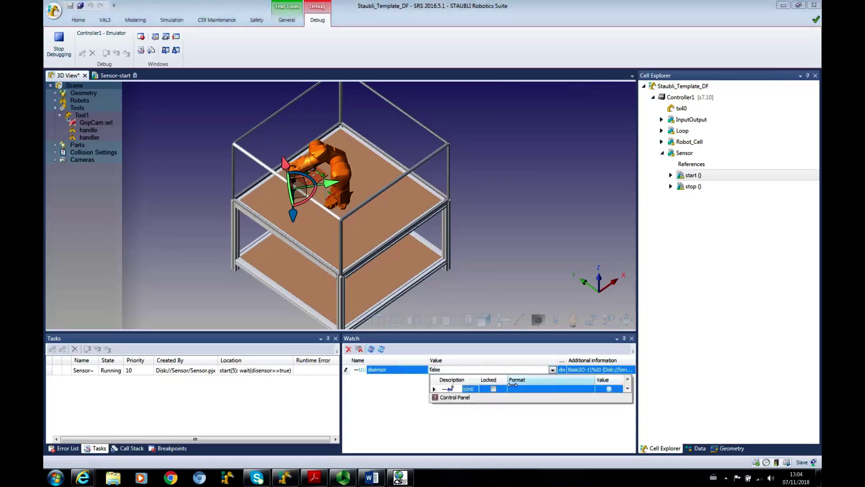
click(609, 388)
click(575, 421)
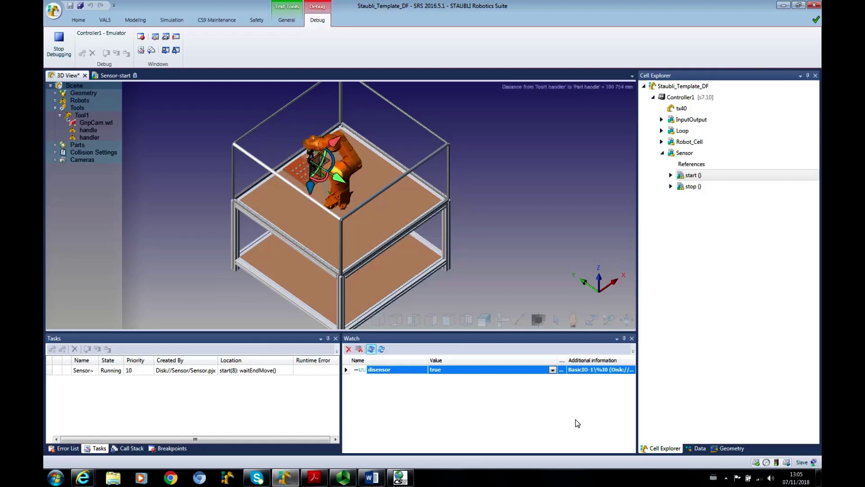
mouse_move(338, 476)
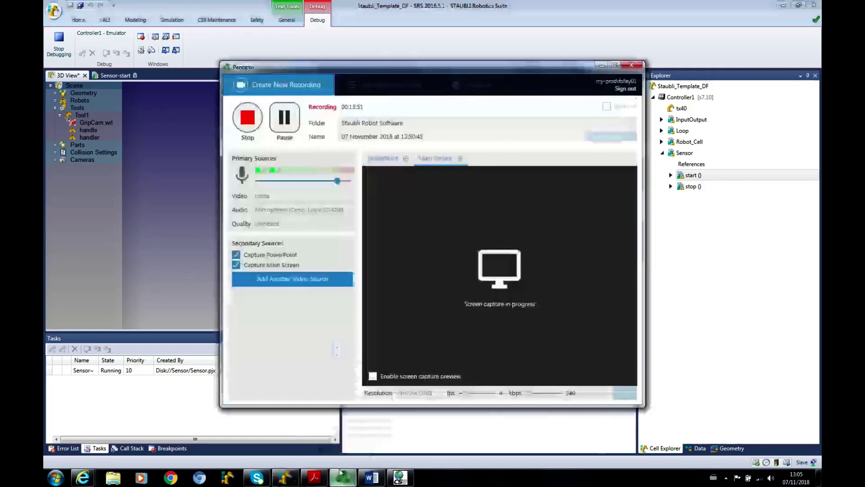